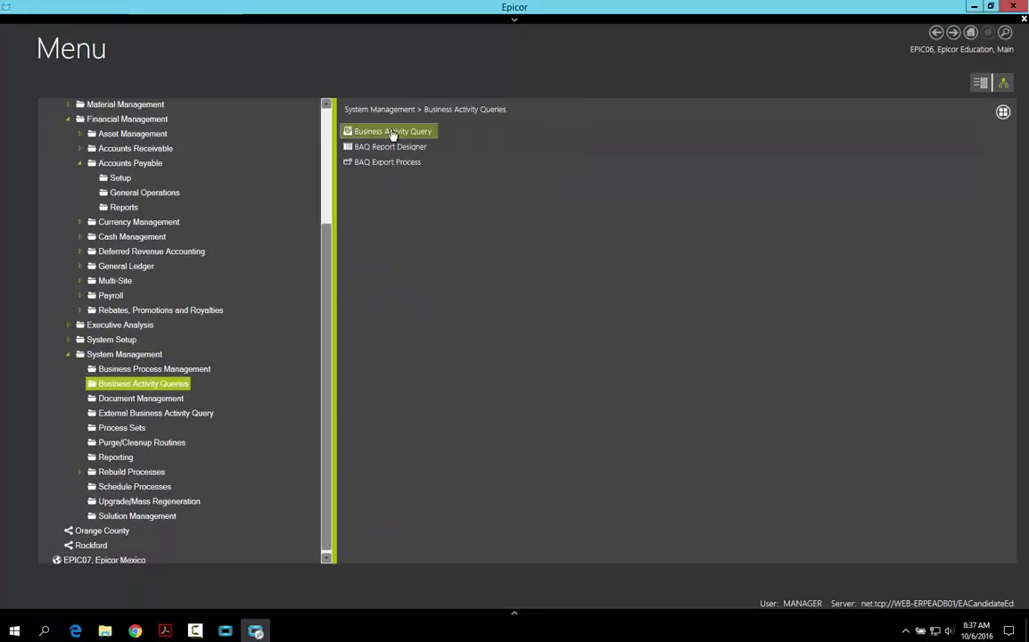
Open Business Activity Query and create a new query with the ID Monte and the description test.
click(393, 132)
text(Mo)
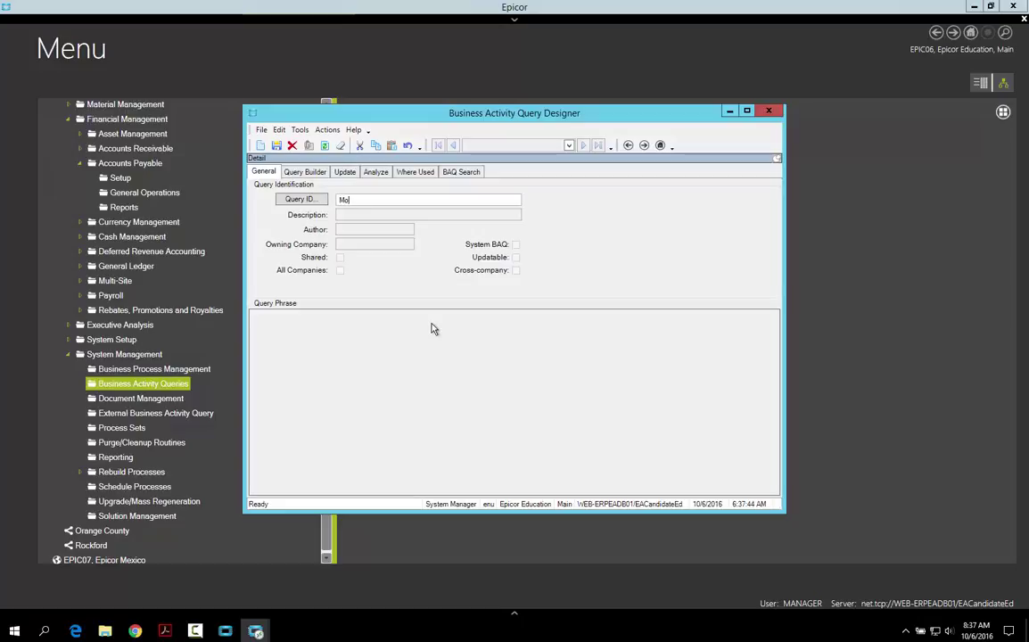
text(nte)
key(Tab)
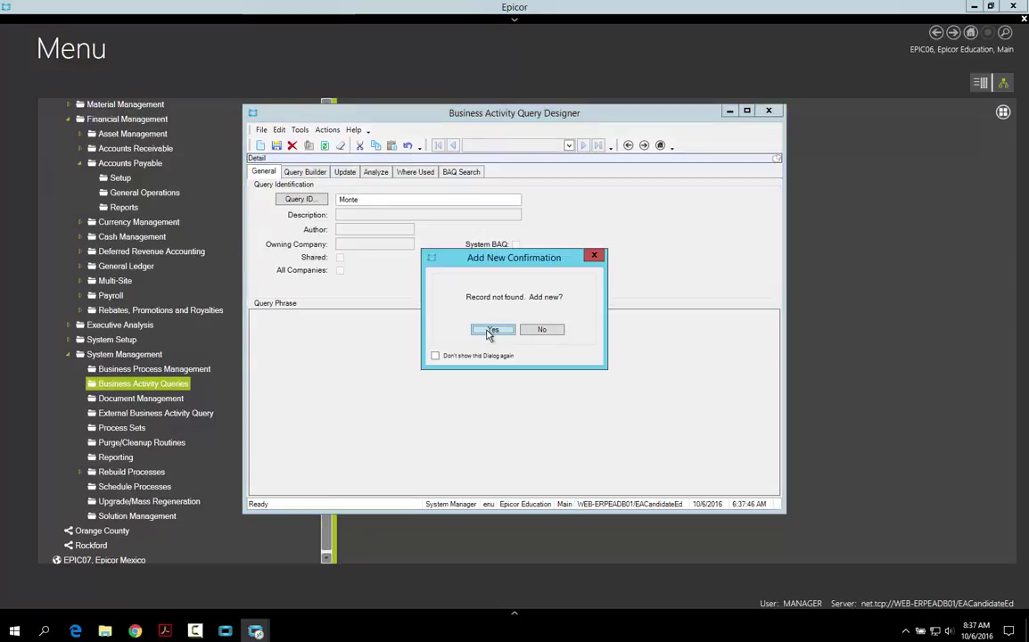
key(Return)
text(test)
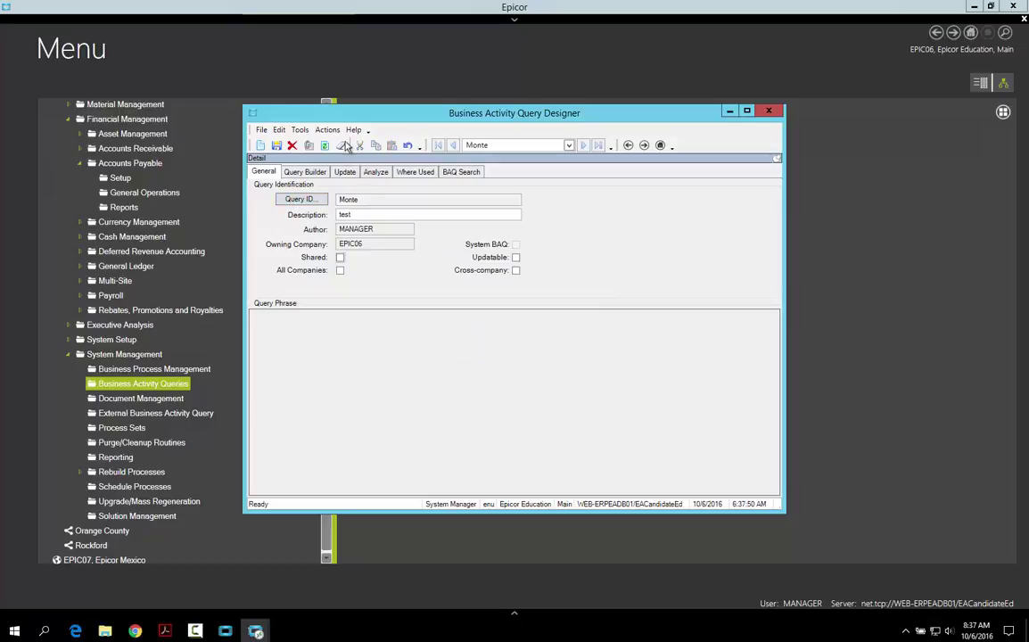
Find the shipping tables in the query builder and add Erp.ShipHead and Erp.ShipDtl to the query diagram.
click(302, 171)
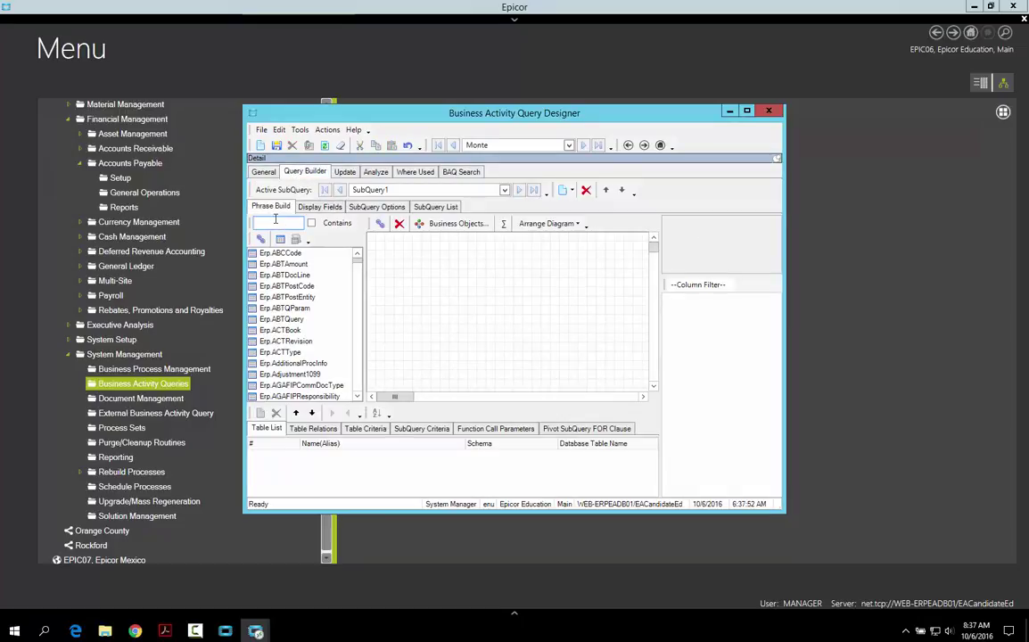
text(ship)
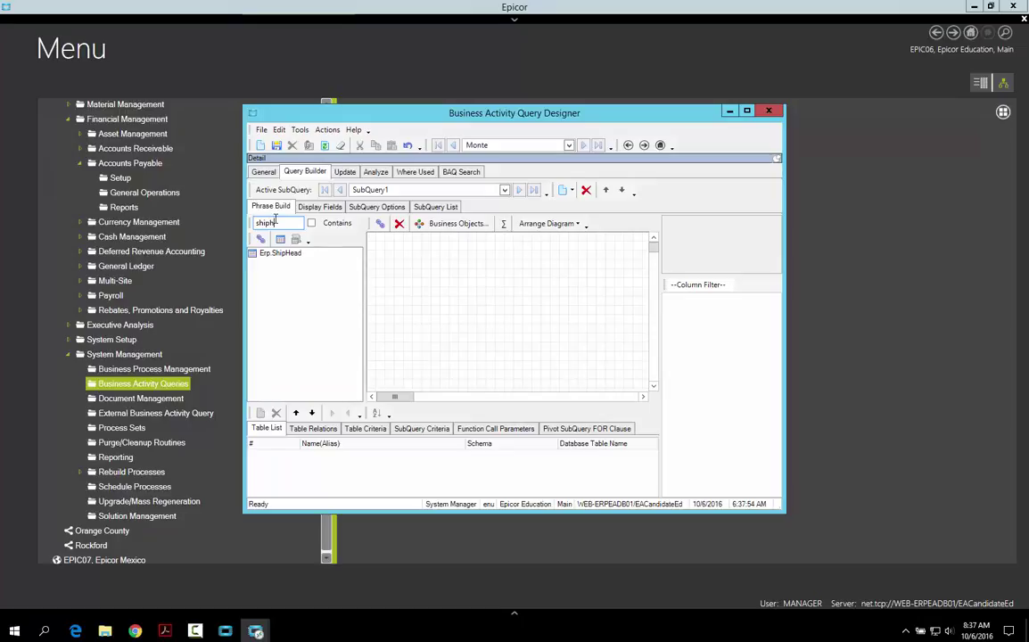
drag(280, 285, 499, 323)
click(449, 295)
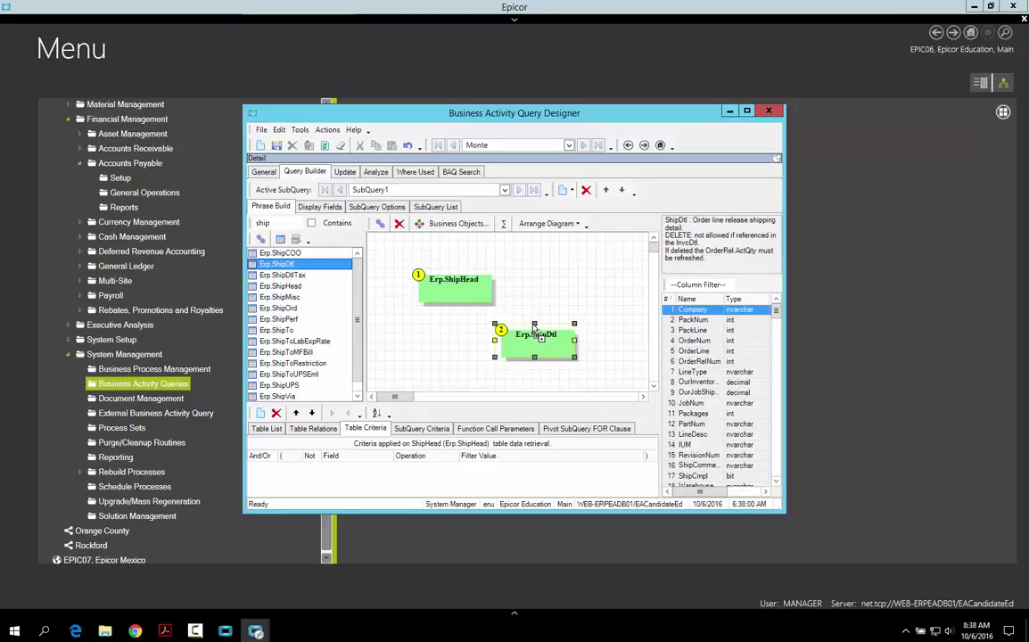
Add the Company, PackNum and ShipDate columns of the ShipHead table to the query's display columns.
click(320, 206)
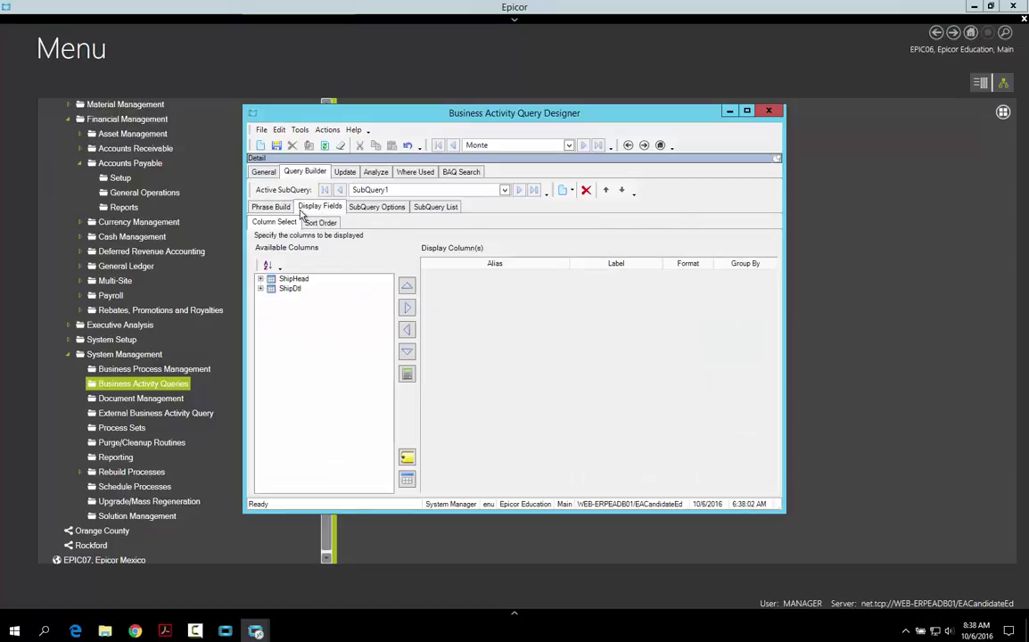
click(260, 279)
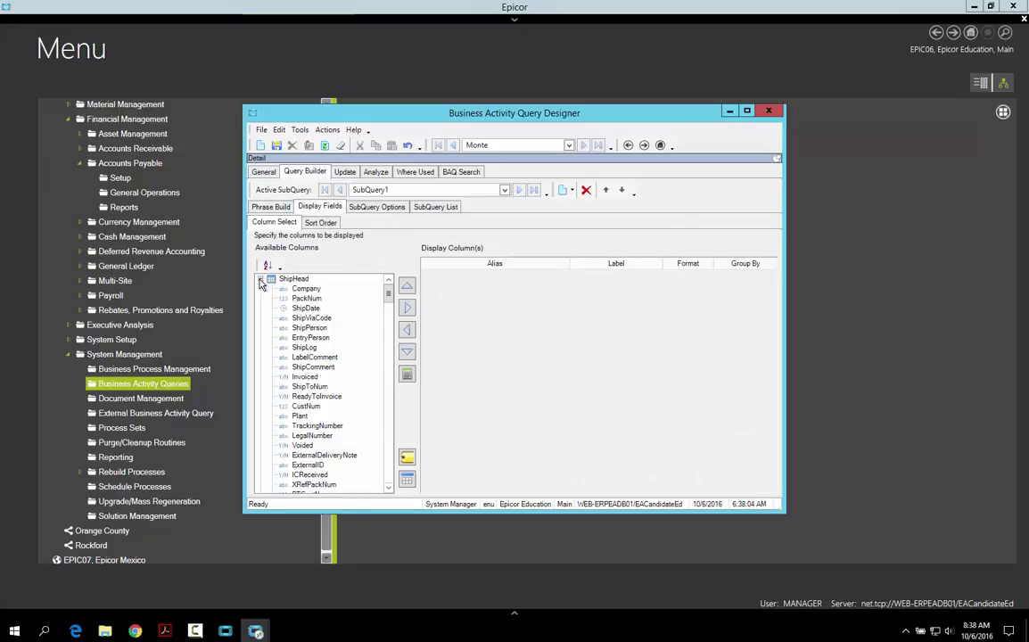
double_click(306, 289)
double_click(305, 289)
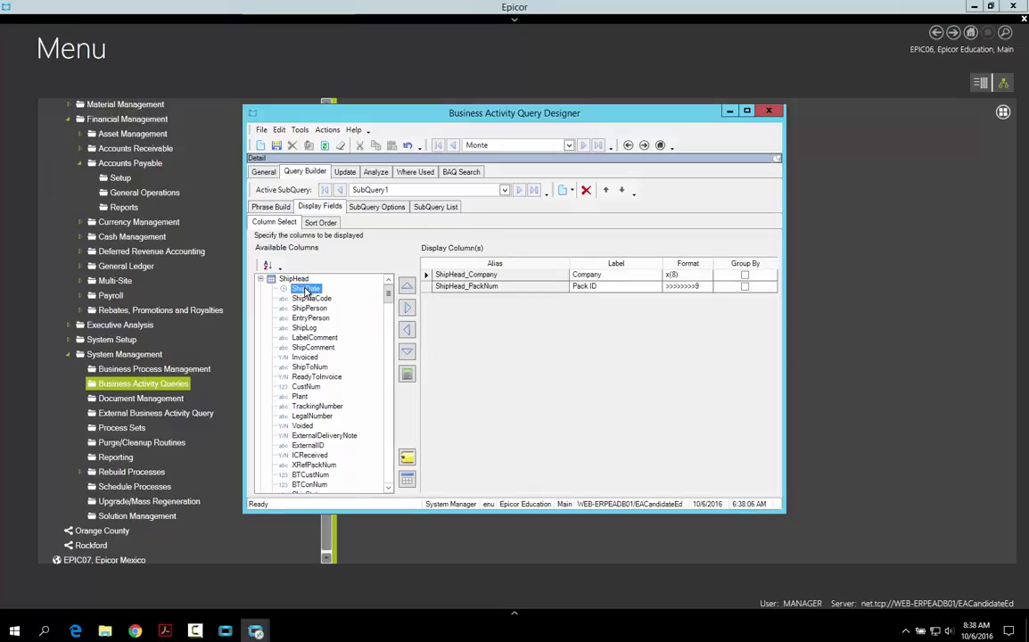
double_click(306, 289)
click(261, 279)
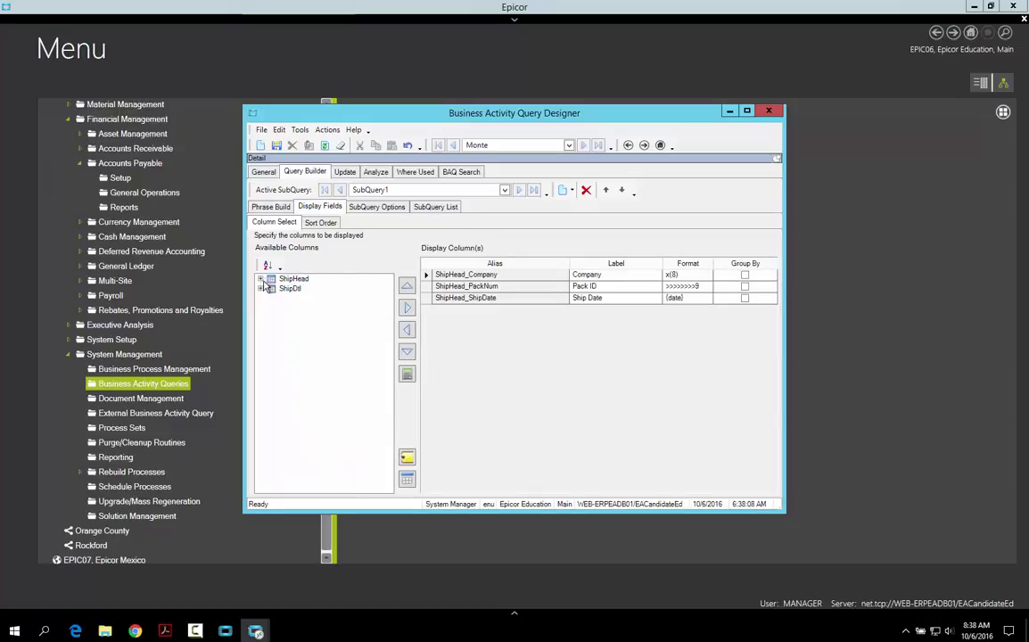
Add Company, PackNum, PackLine, OrderNum, OrderLine, OrderRelNum and PartNum from the ShipDtl table to the display columns.
click(260, 289)
double_click(306, 298)
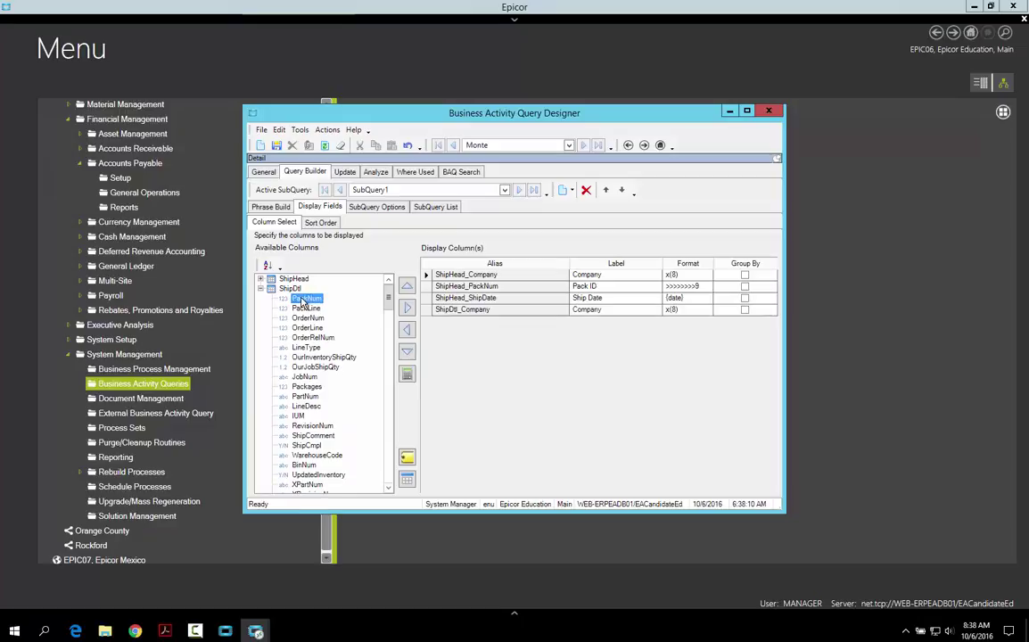
double_click(306, 298)
double_click(306, 298)
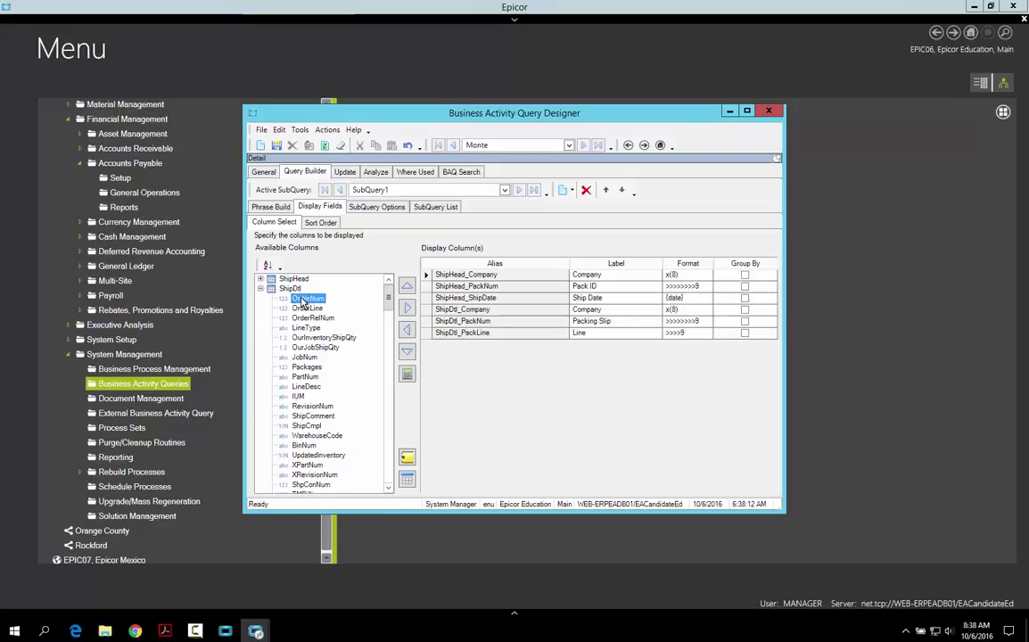
double_click(306, 298)
double_click(306, 298)
double_click(306, 298)
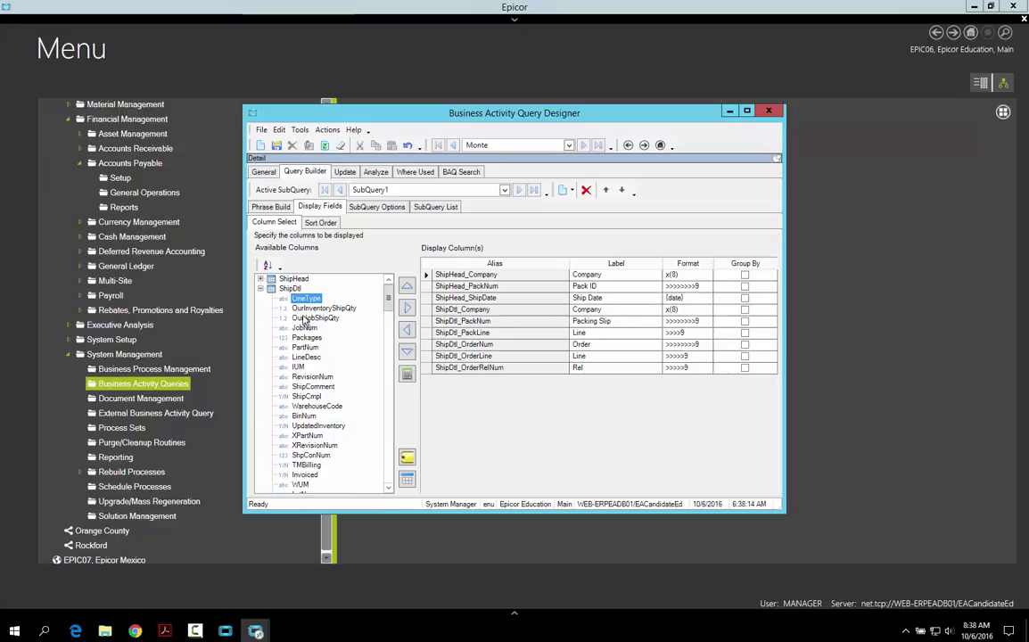
double_click(306, 348)
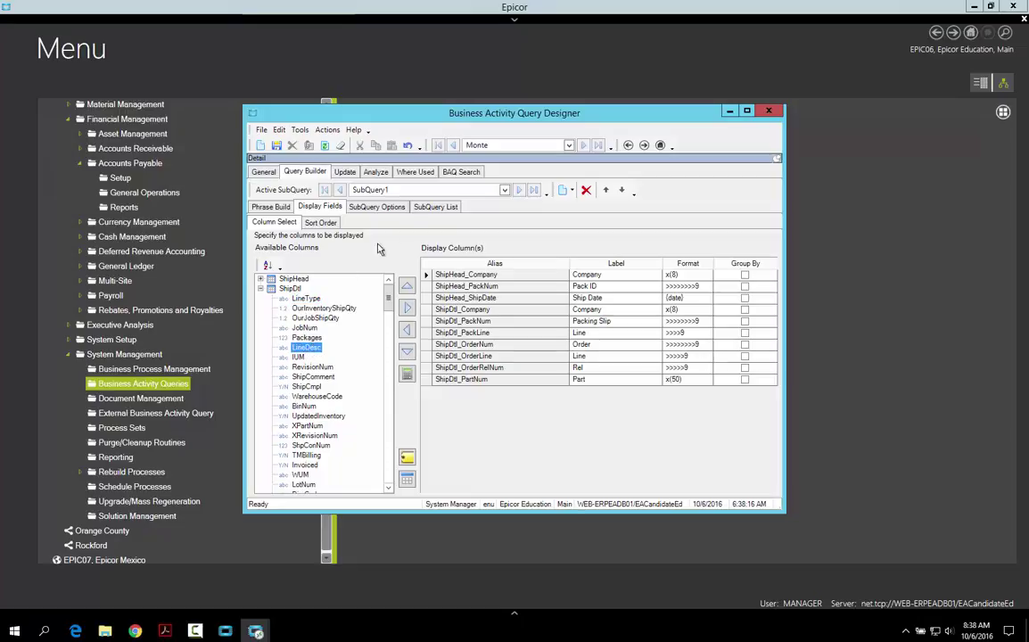
Analyze the query's syntax and run a test to retrieve the query results.
click(376, 172)
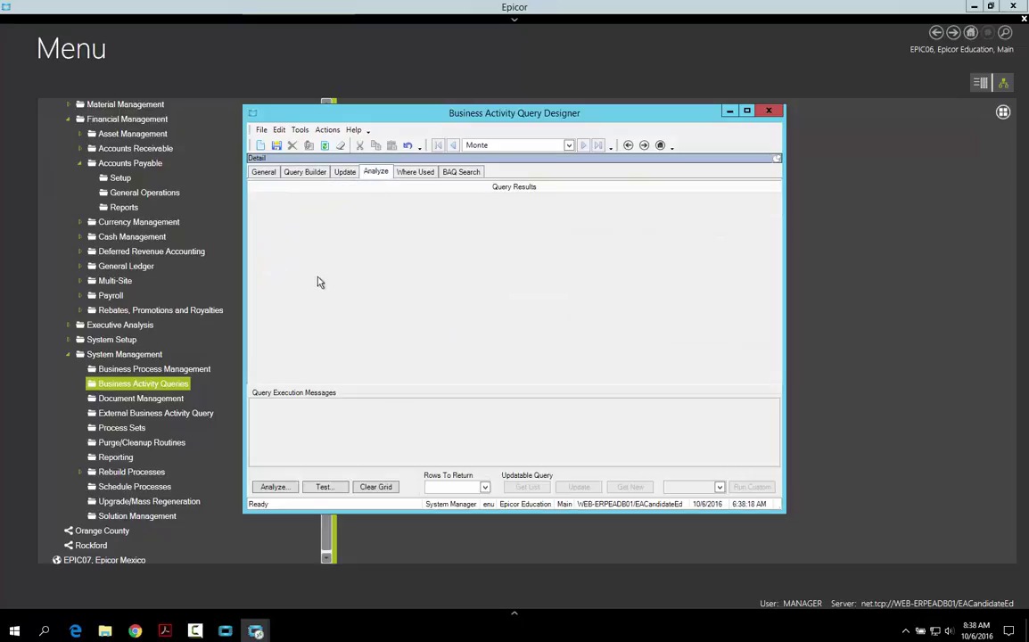
click(274, 487)
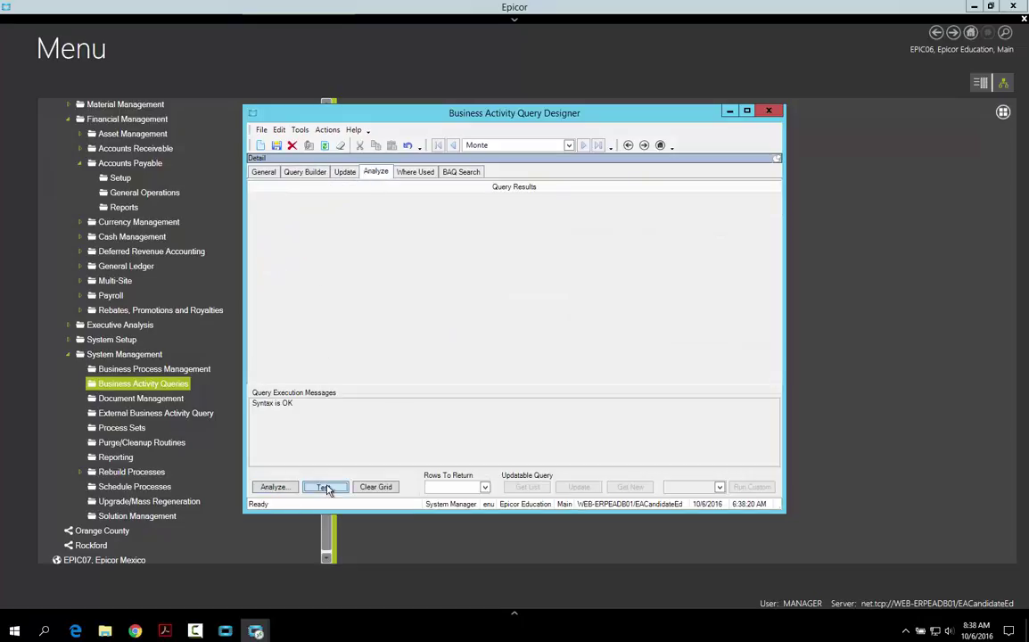
click(324, 487)
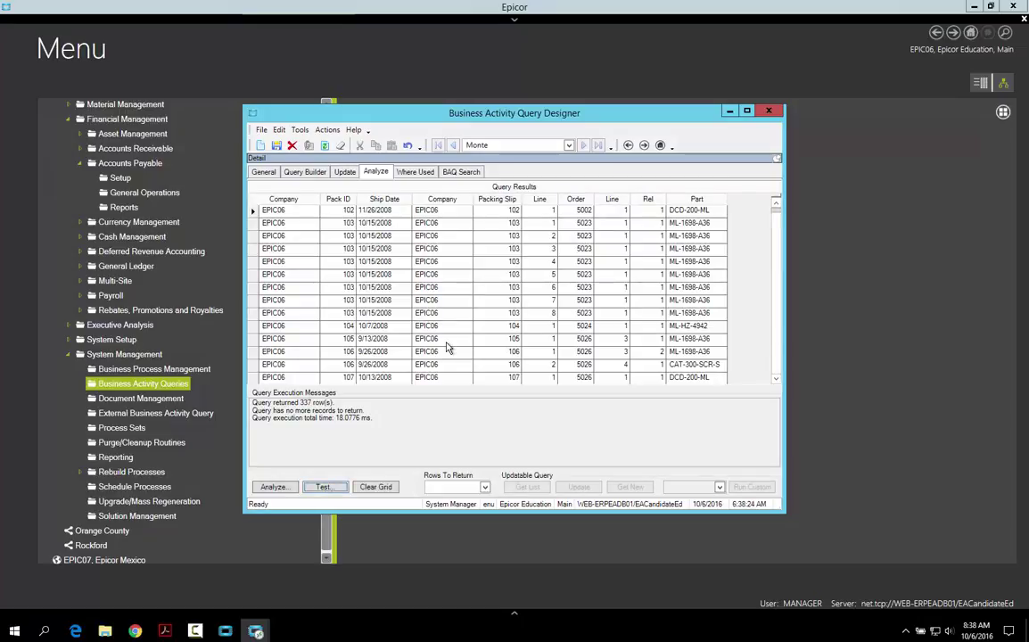
Open the attributes editor for the display fields and examine the attributes from ShipHead_Company through ShipDtl_PackLine.
click(297, 173)
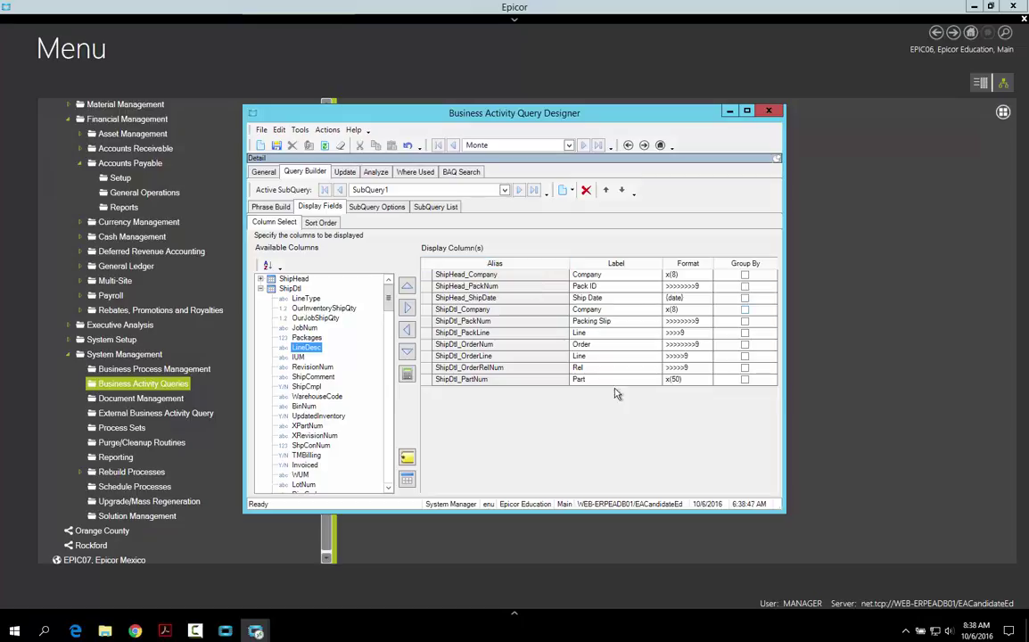
click(408, 457)
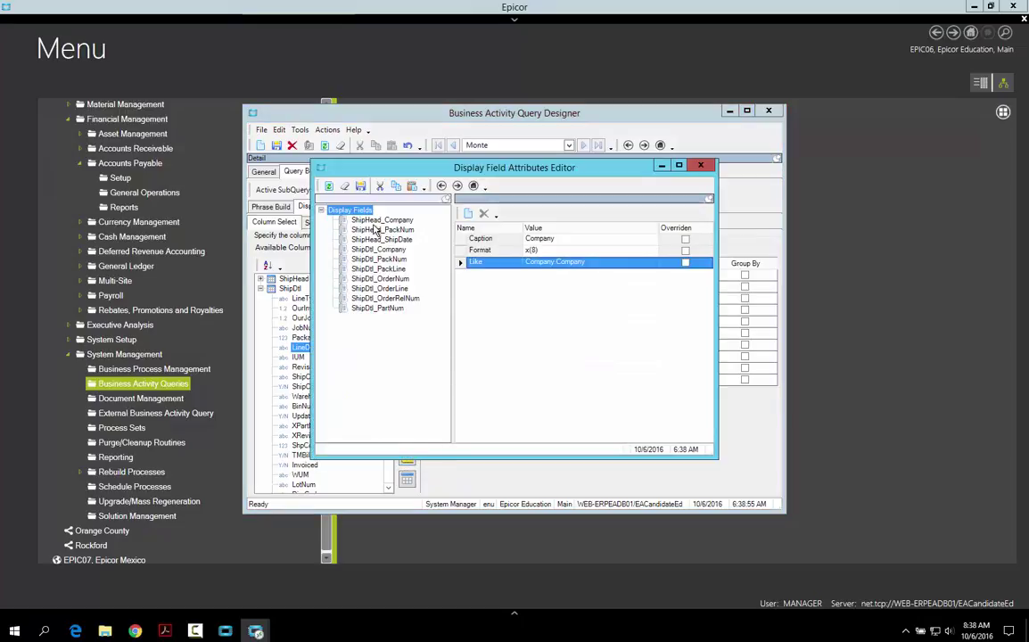
click(374, 223)
click(376, 231)
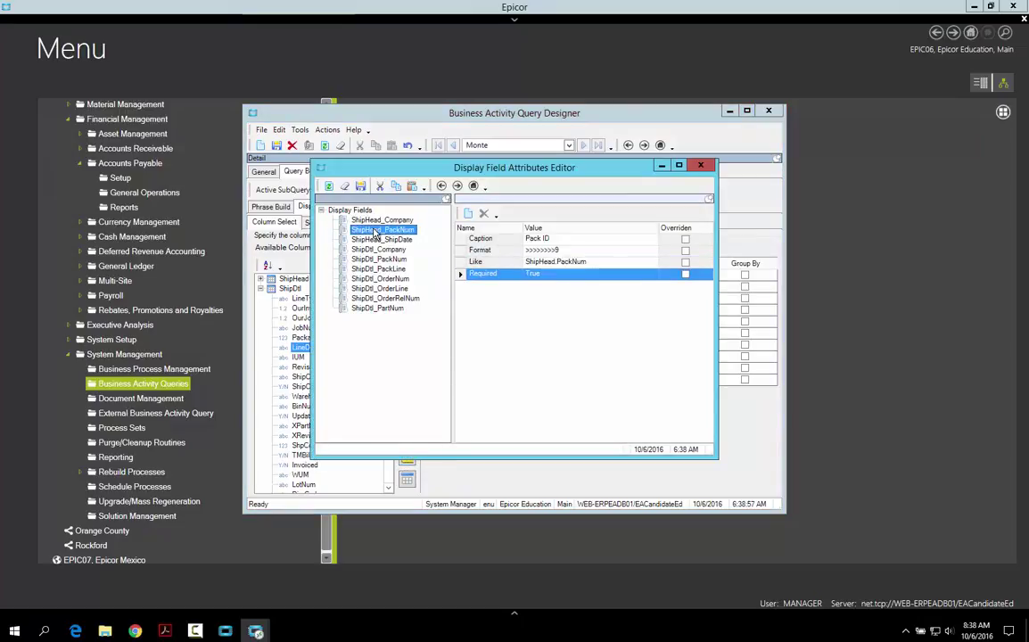
click(377, 240)
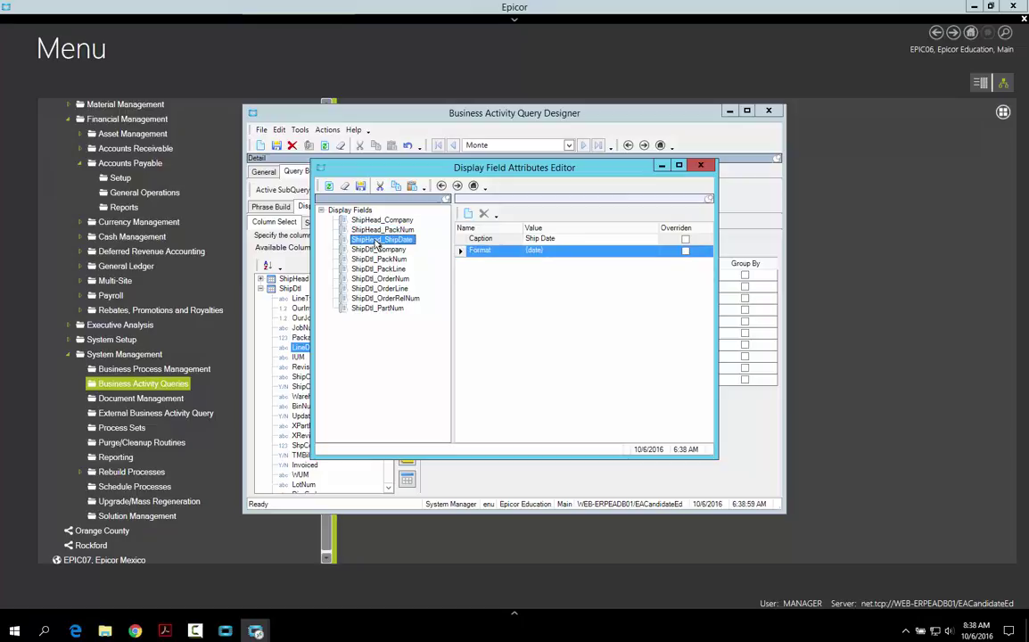
click(376, 250)
click(376, 259)
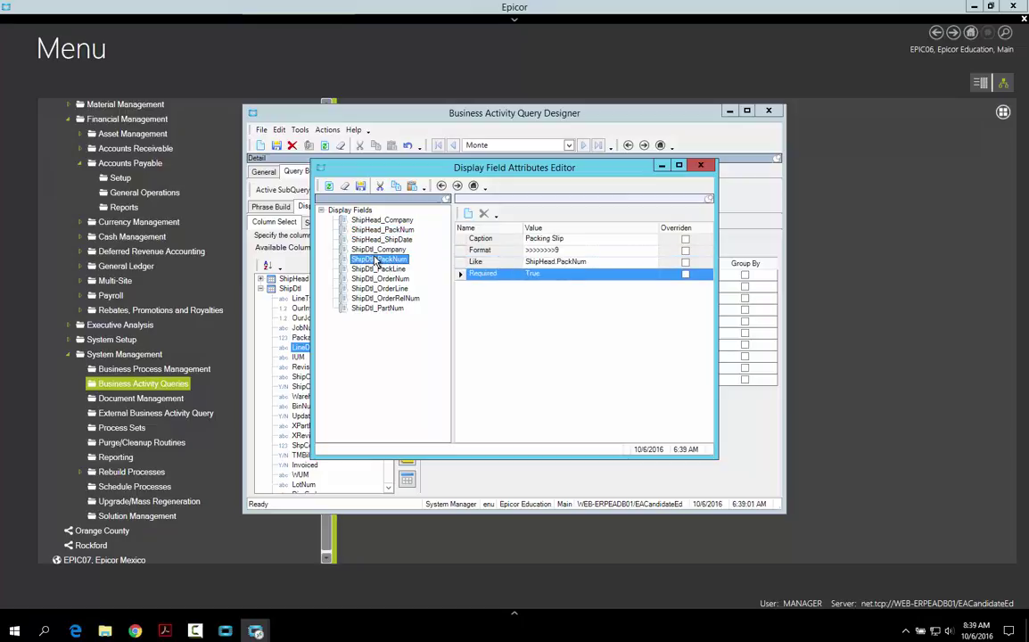
click(375, 270)
Override the format of the ShipDtl_OrderNum display field with >>>>>>,>>9.
click(377, 279)
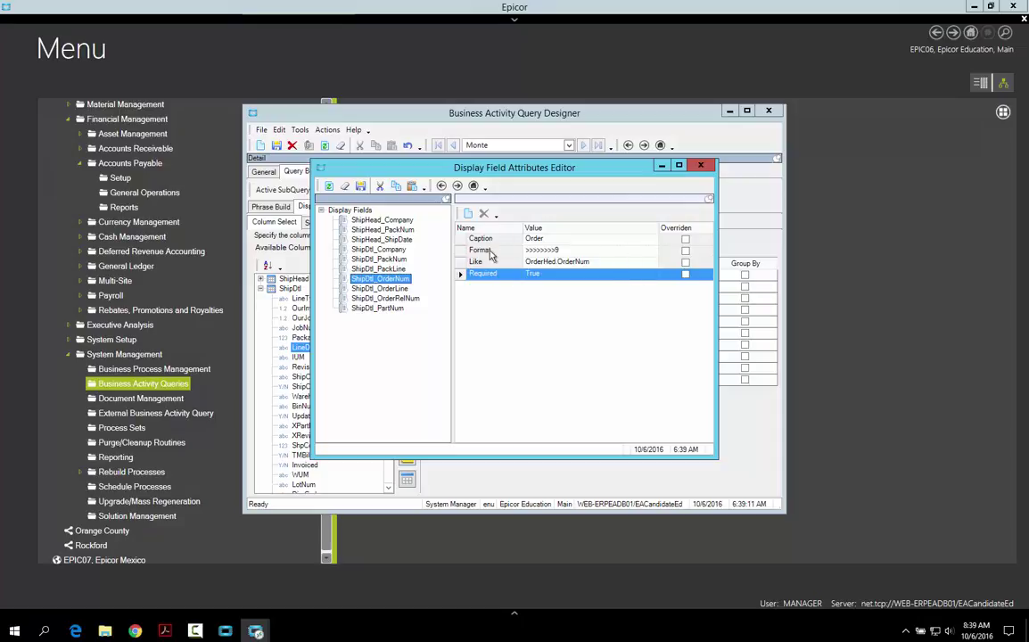
click(563, 251)
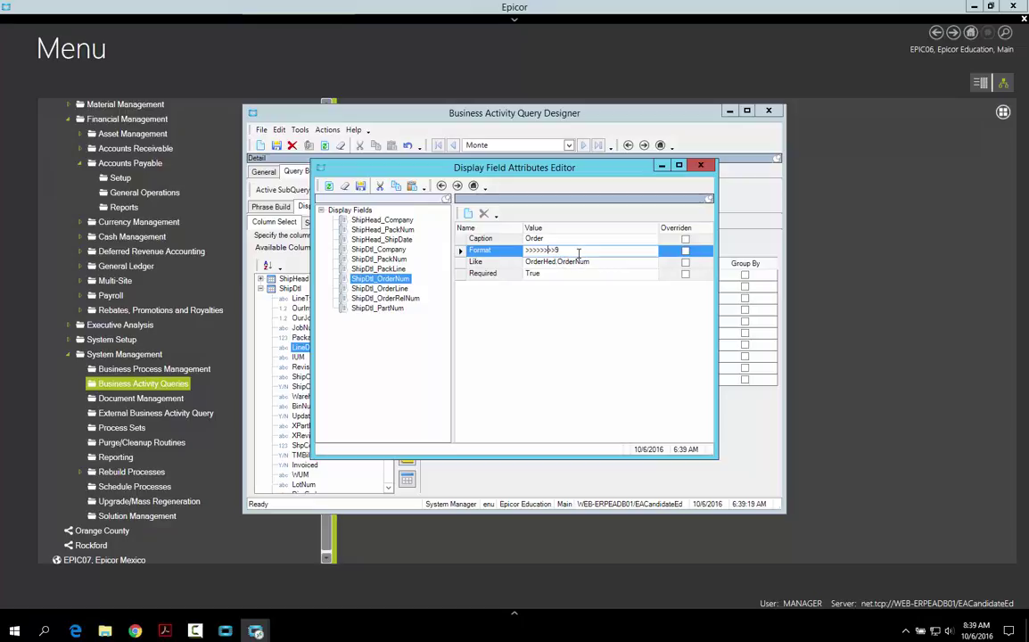
text(,)
key(Up)
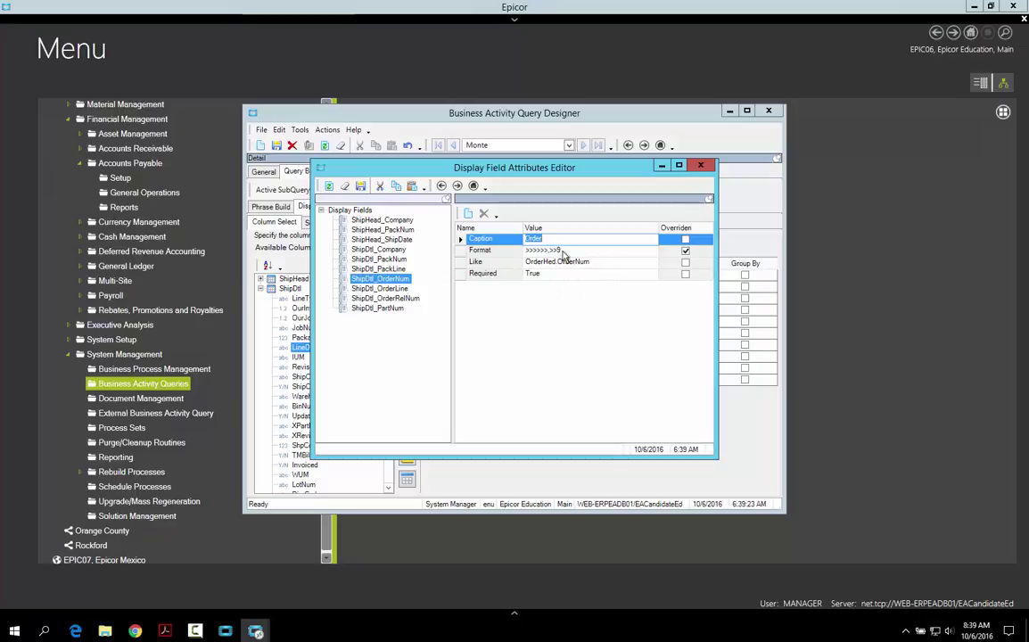
Set the caption of ShipDtl_OrderNum to Order Yo, and close the attributes editor with the changes saved.
click(554, 239)
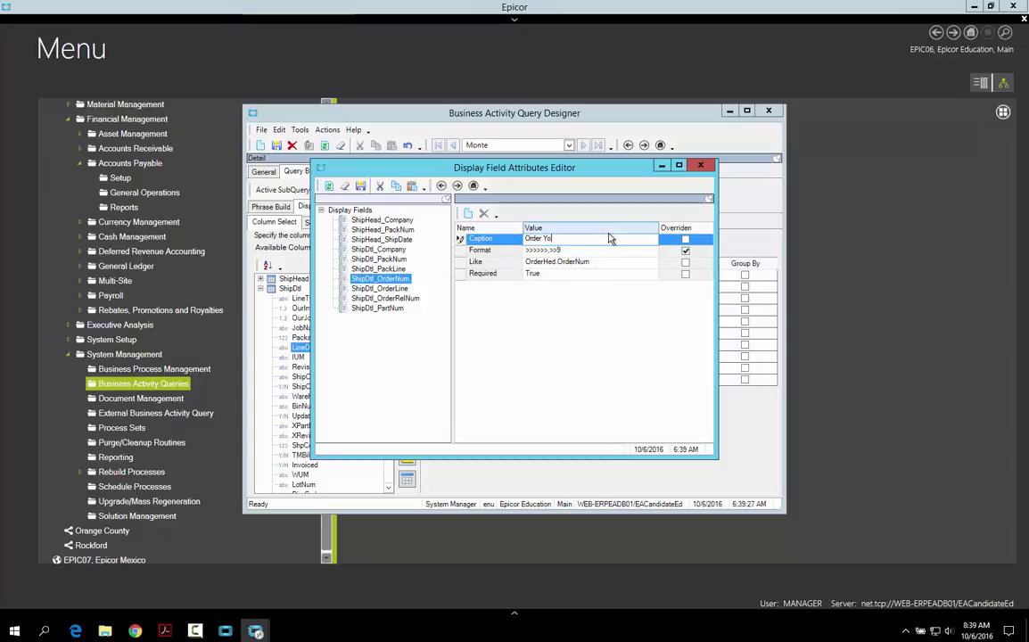
key(Tab)
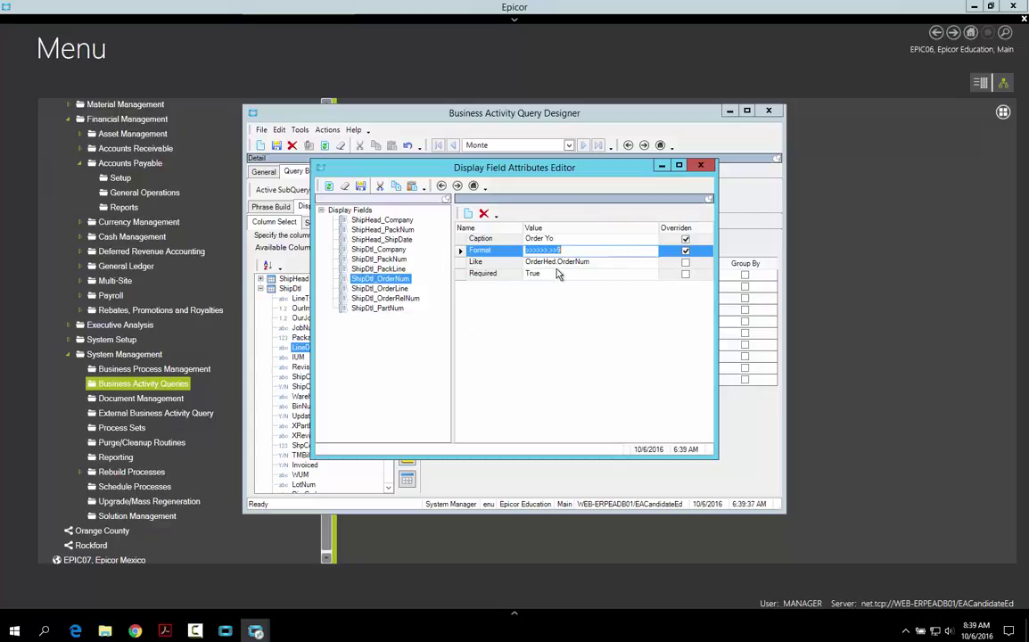
click(700, 165)
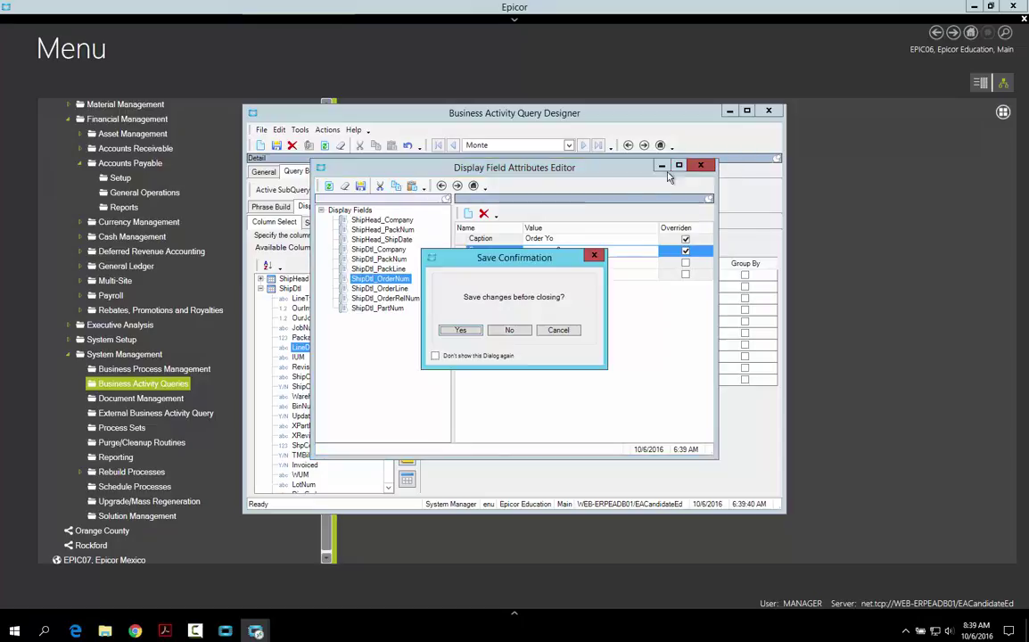
click(460, 331)
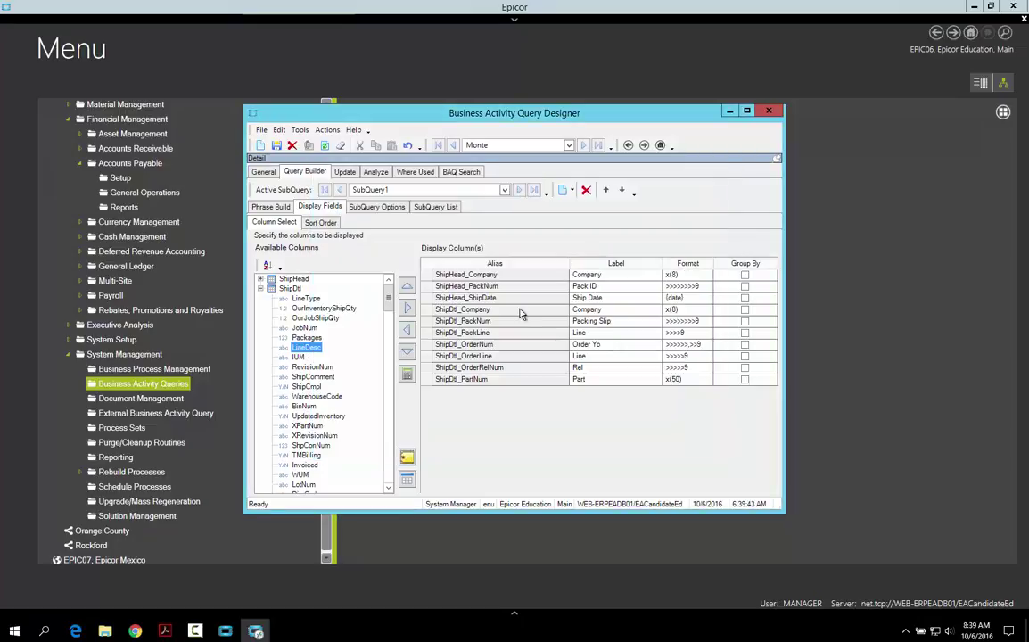
Test the query again to check the order column's new caption and number format in the results.
click(385, 175)
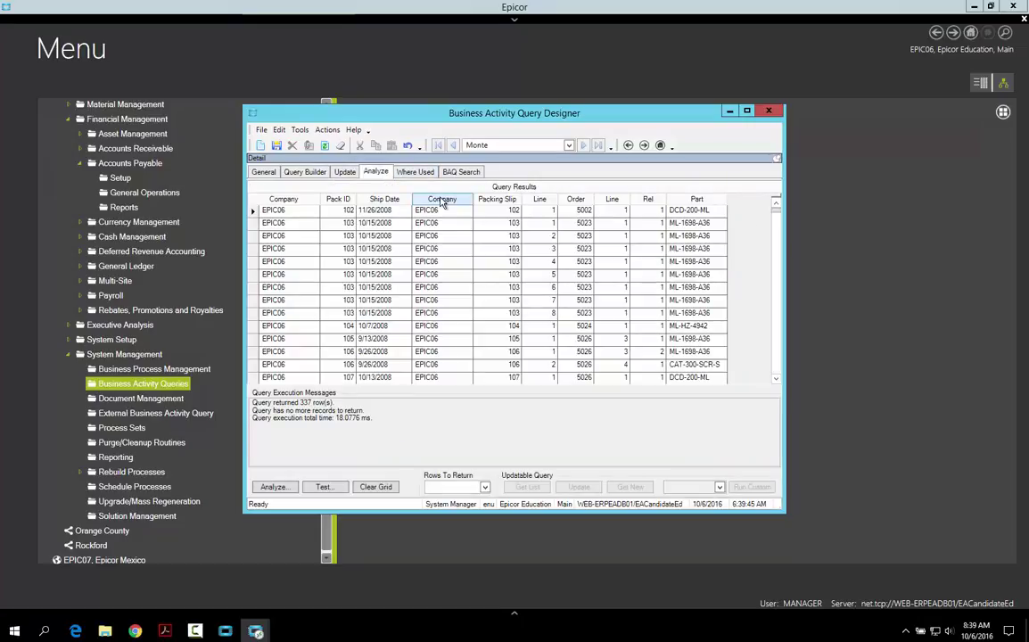
click(576, 199)
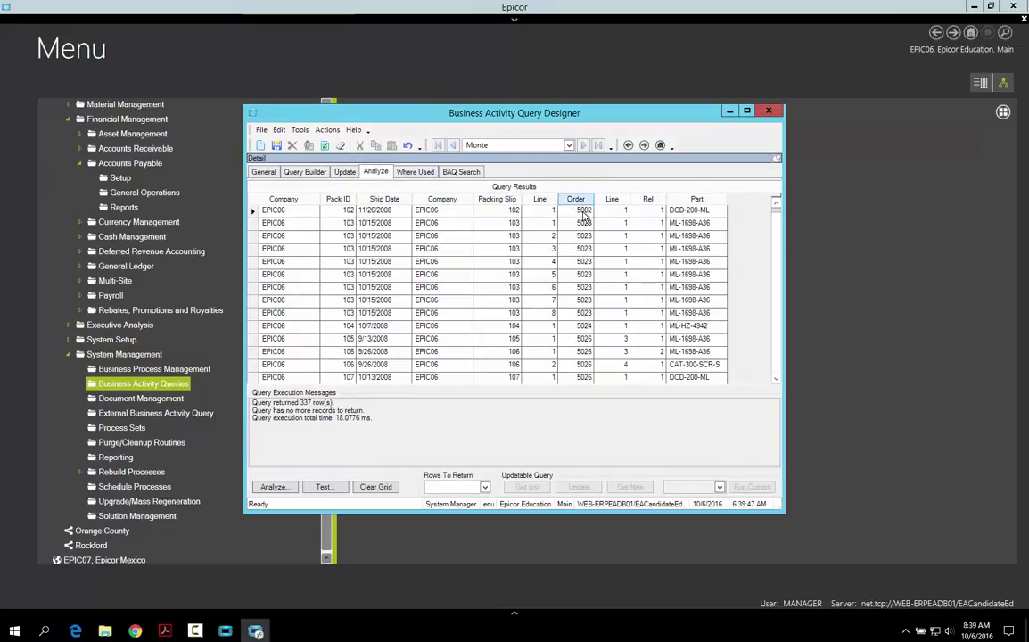
click(322, 488)
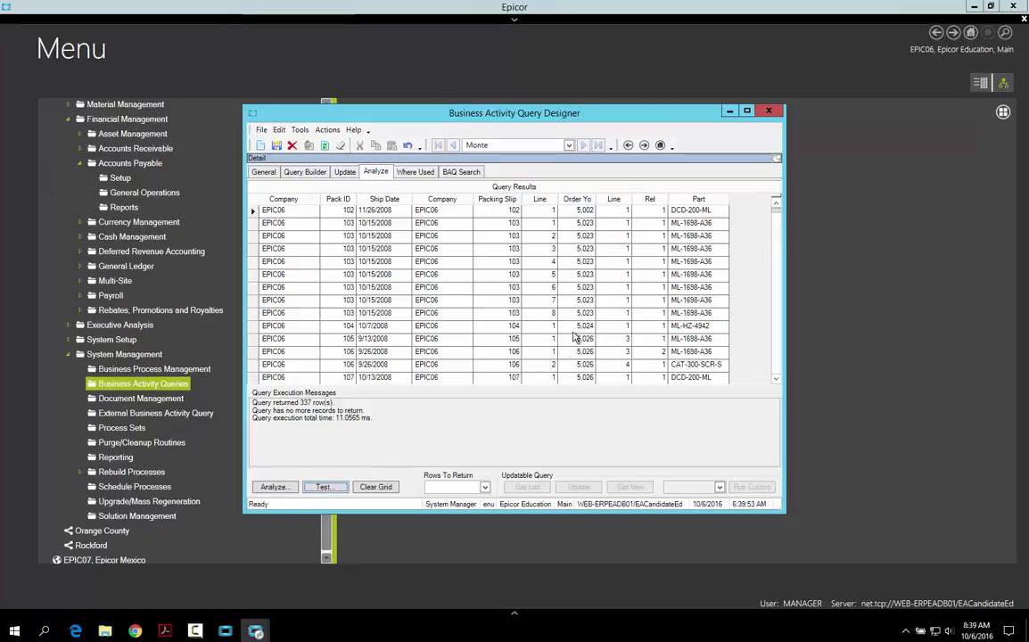
Reopen the display field attributes editor from the query's display columns for a look, and close it without editing.
click(303, 171)
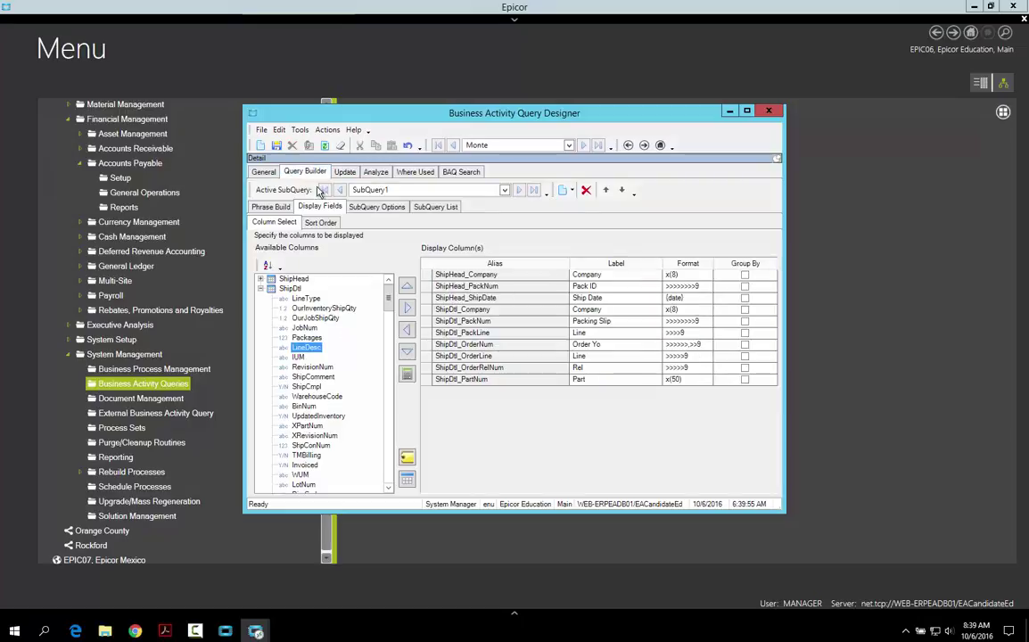
click(407, 457)
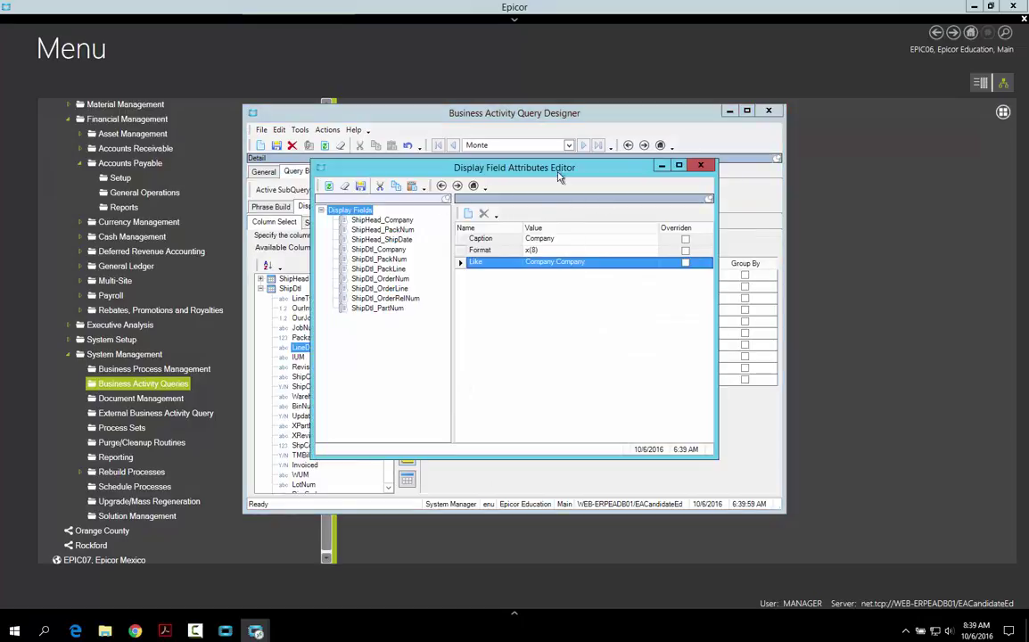
click(701, 166)
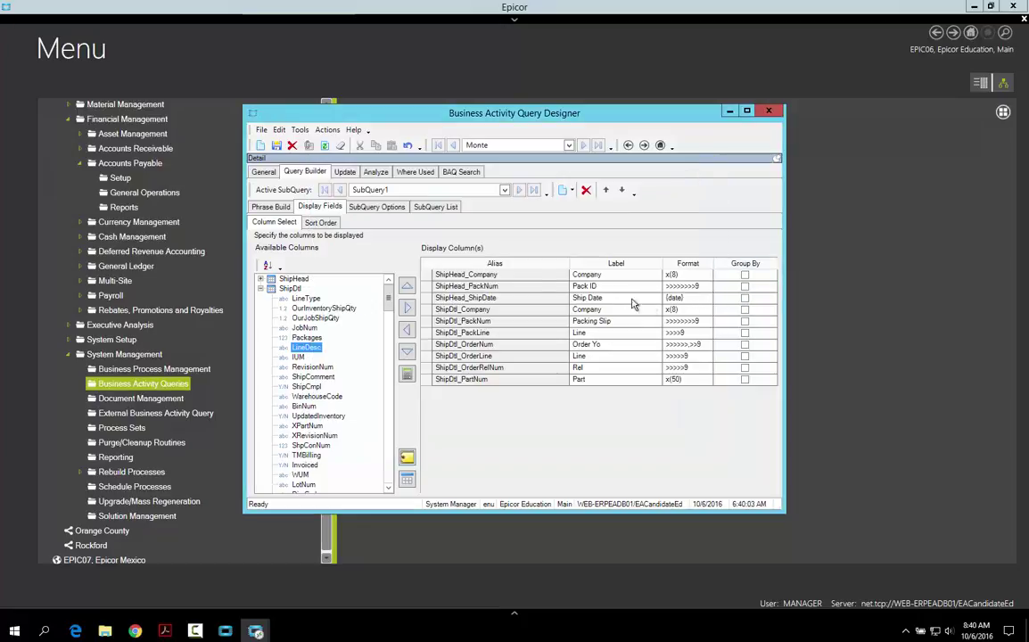
Override the format of the ShipDtl_OrderLine display field with >>>>>99 in the attributes editor, and save the change on closing.
click(407, 454)
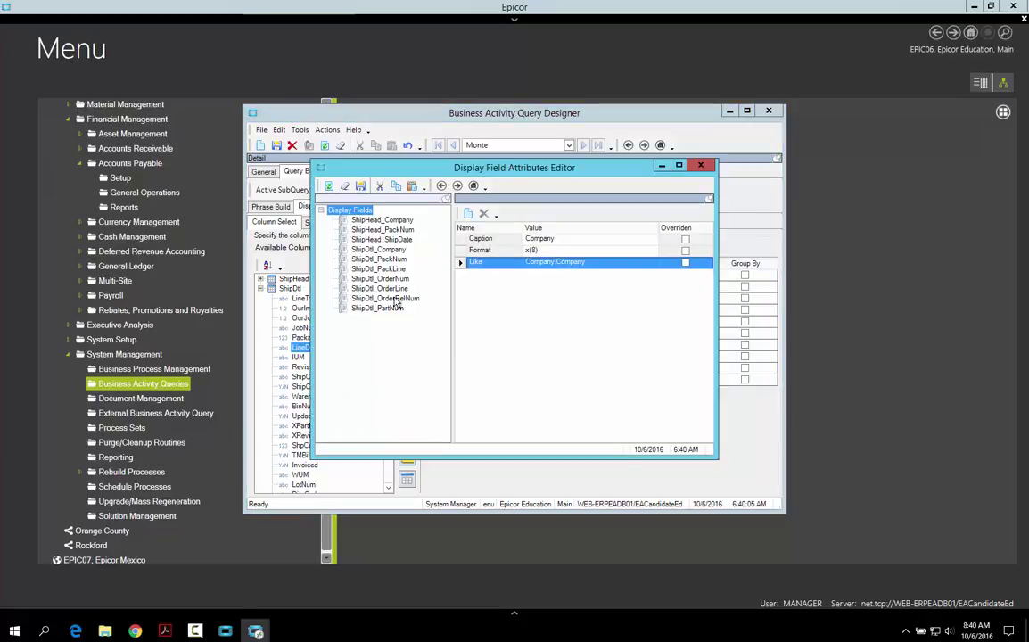
click(387, 291)
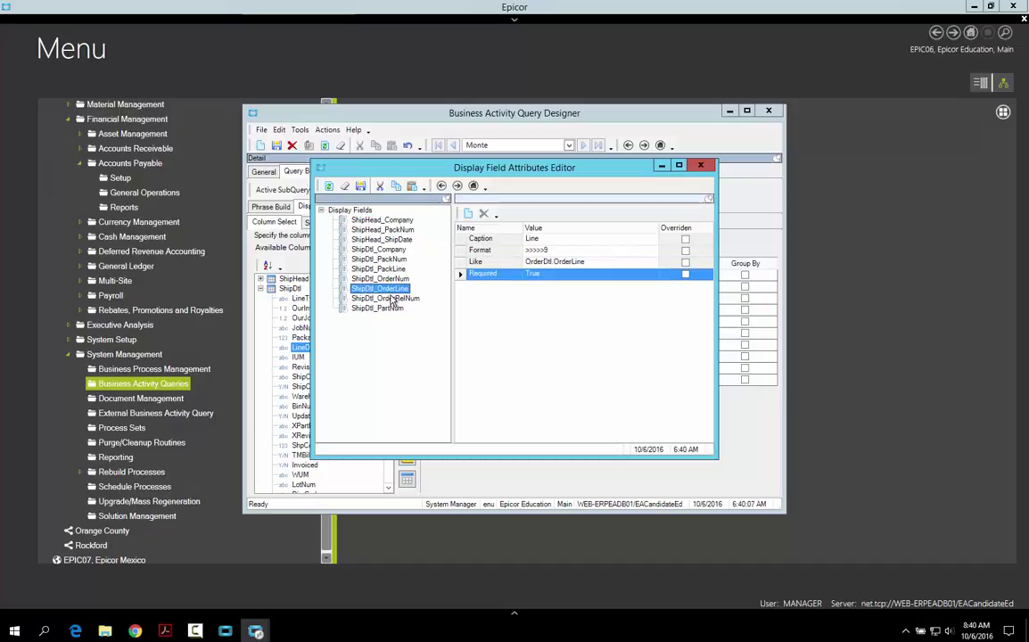
click(549, 251)
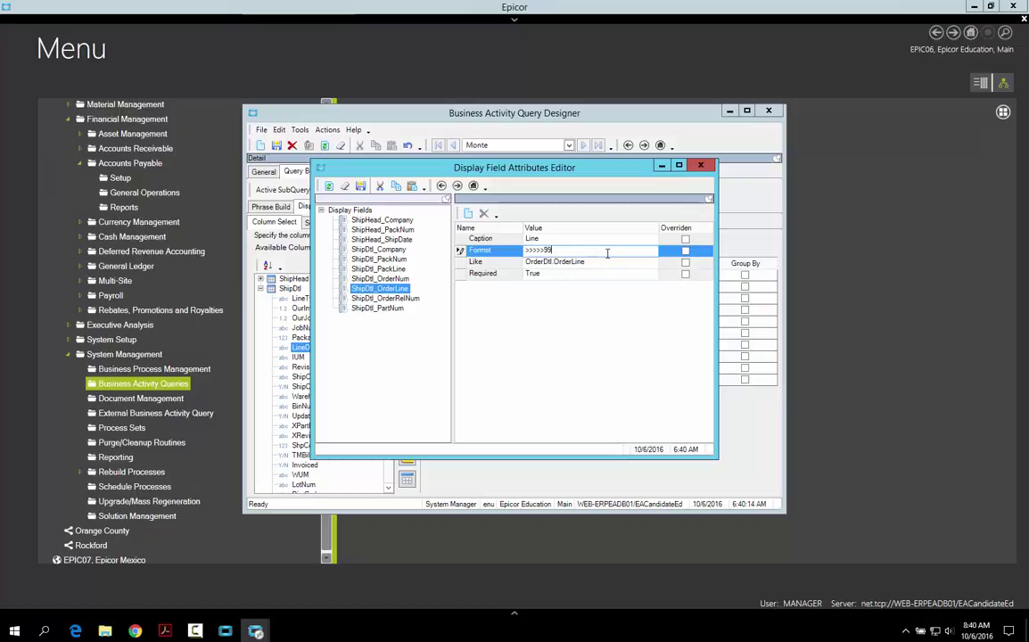
click(584, 241)
click(575, 253)
click(700, 165)
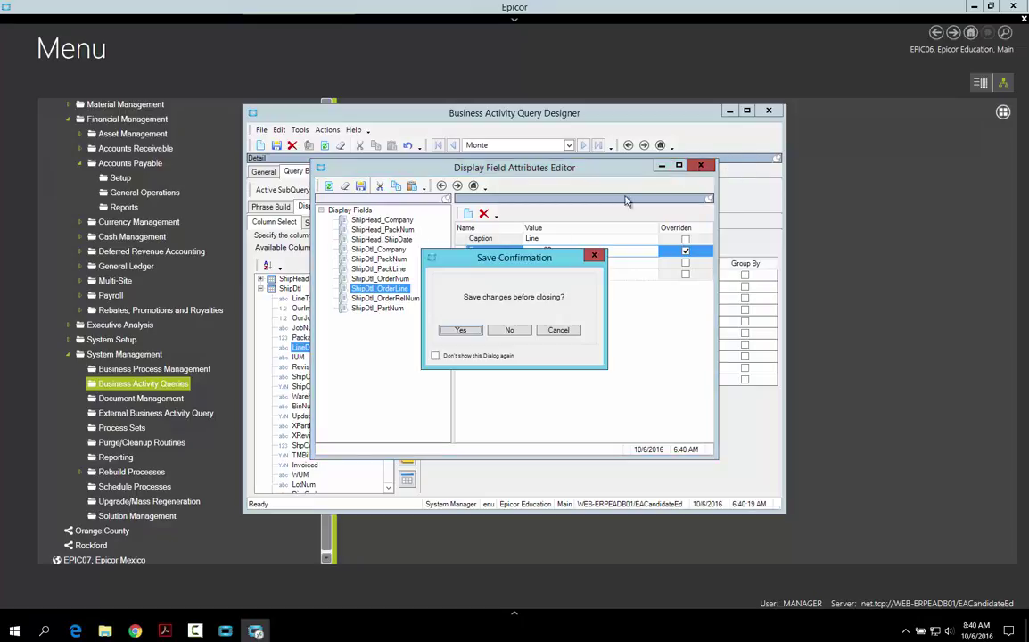
click(460, 330)
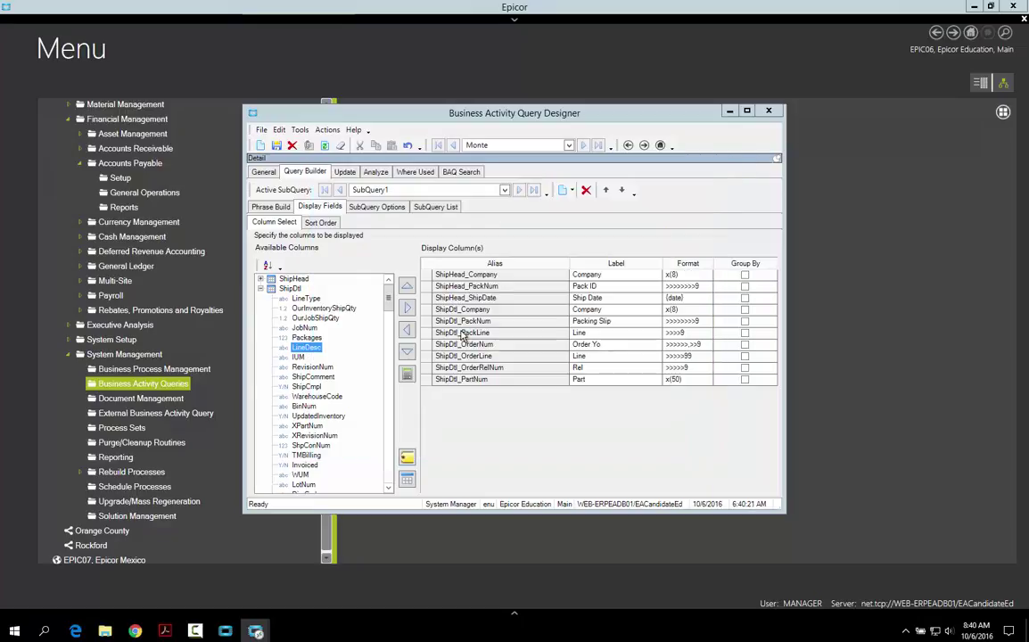
Test the query again, compare the results with the display column settings, and sort the results by order line.
click(373, 171)
click(323, 487)
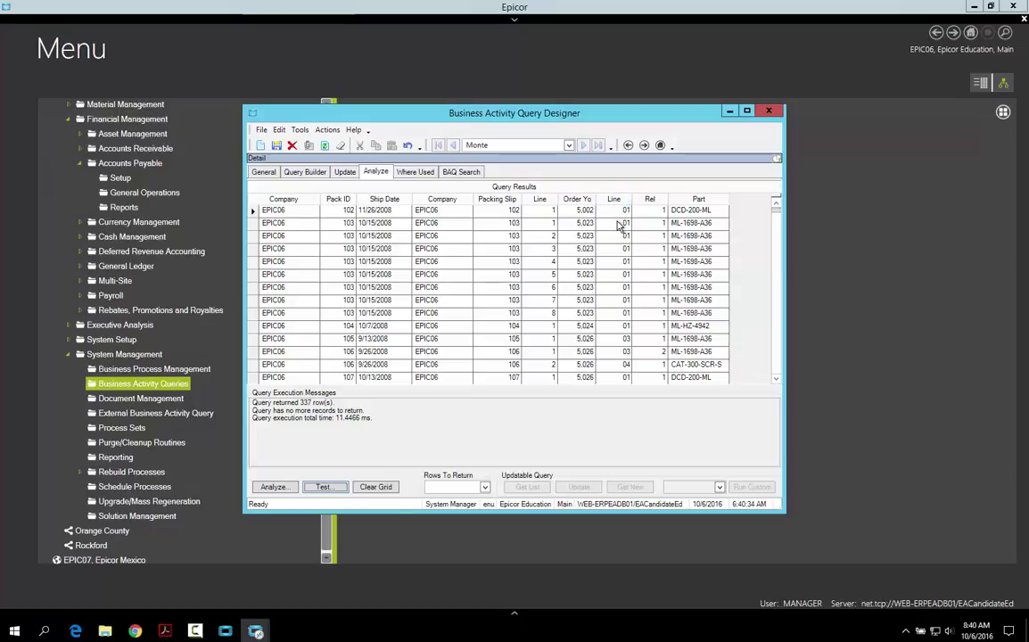
click(305, 172)
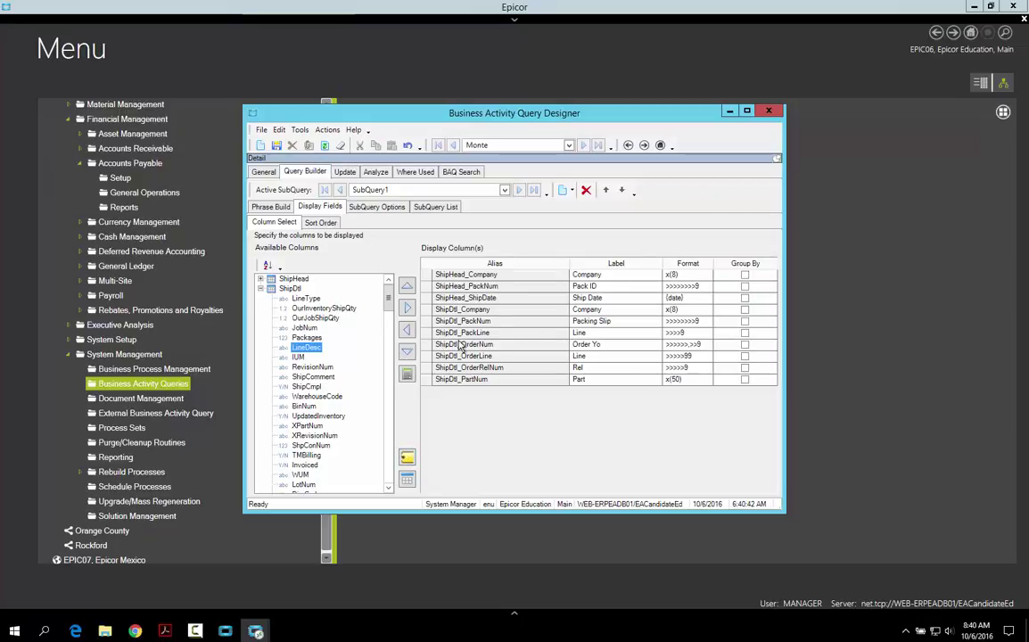
click(377, 174)
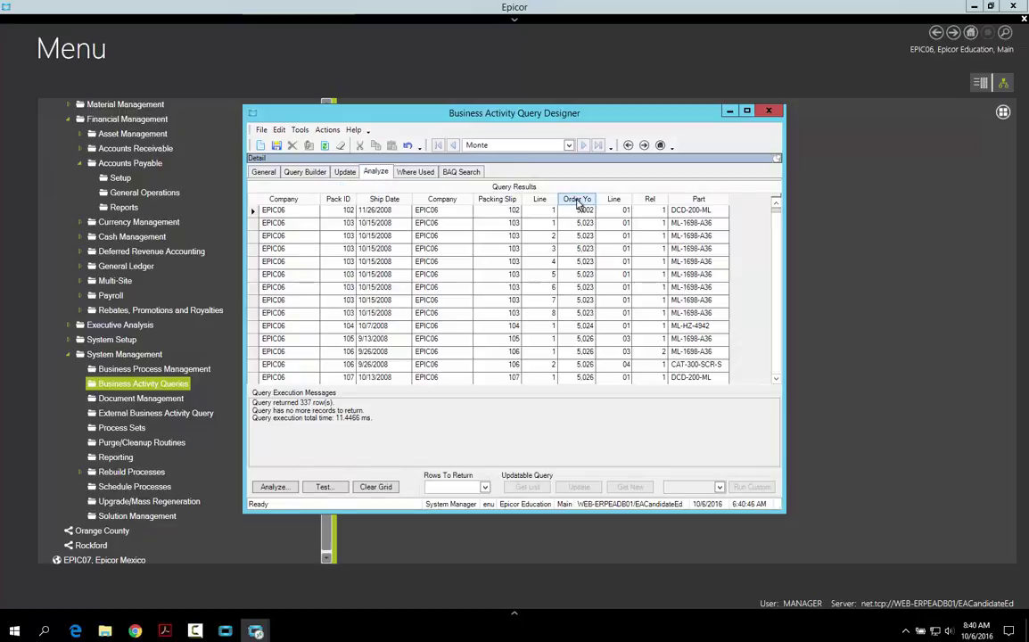
click(614, 199)
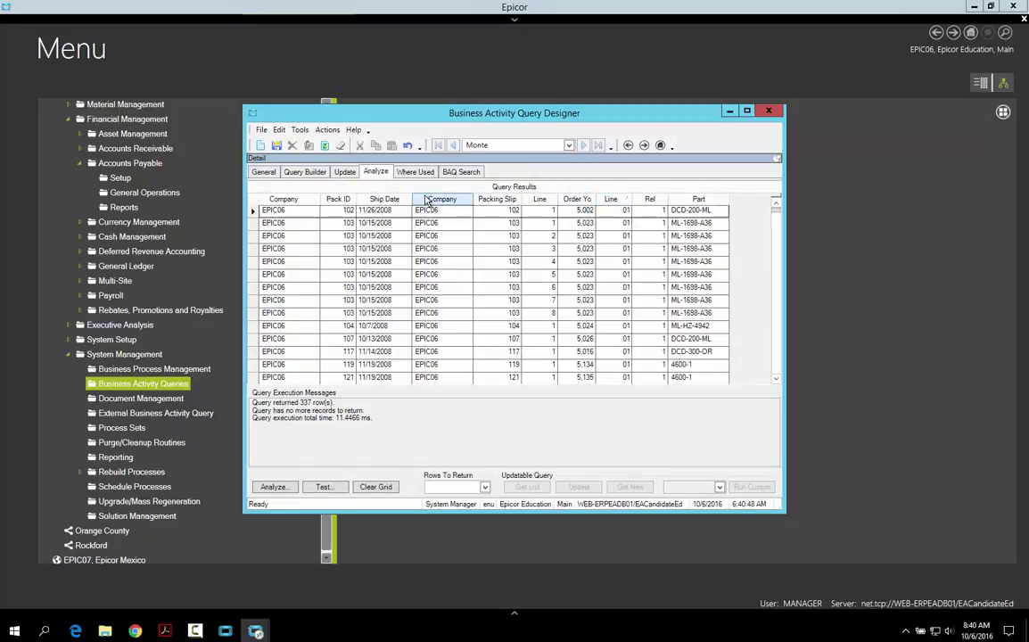
click(287, 170)
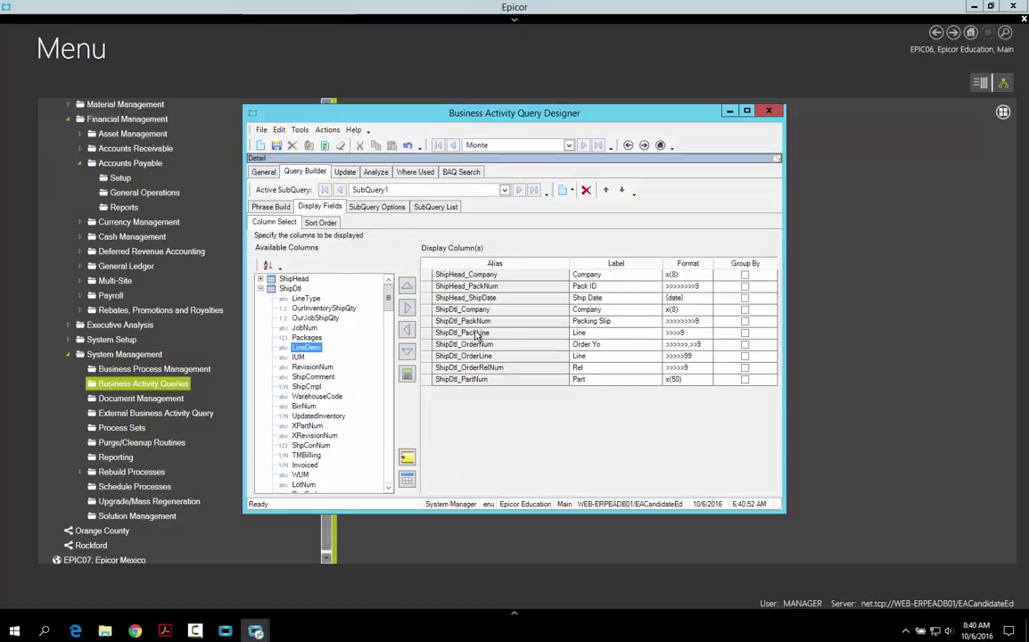
Remove ShipDtl_OrderNum from the query's display columns.
click(428, 345)
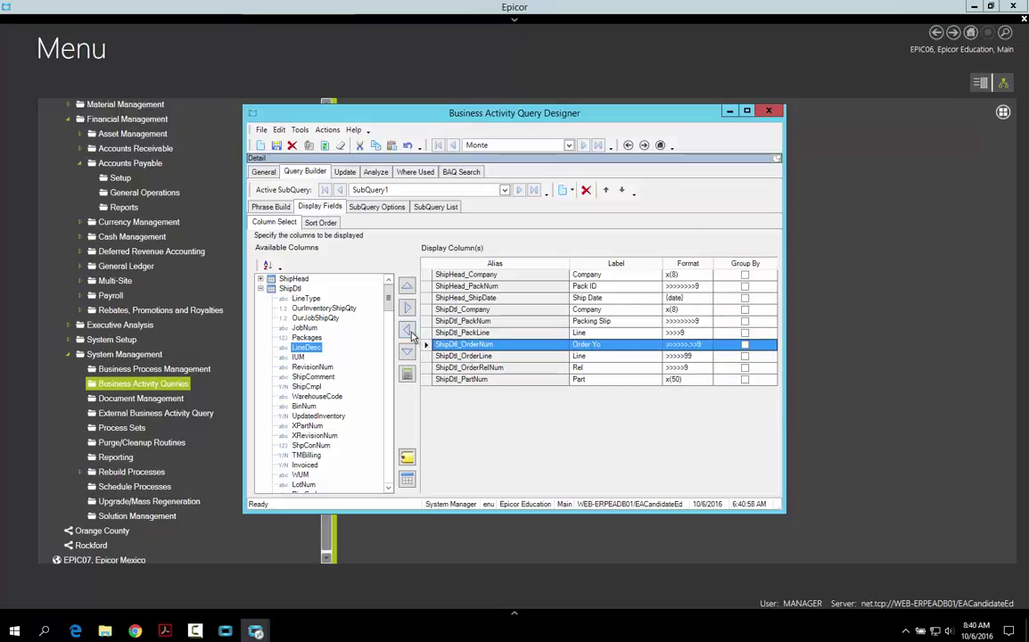
key(Delete)
click(492, 330)
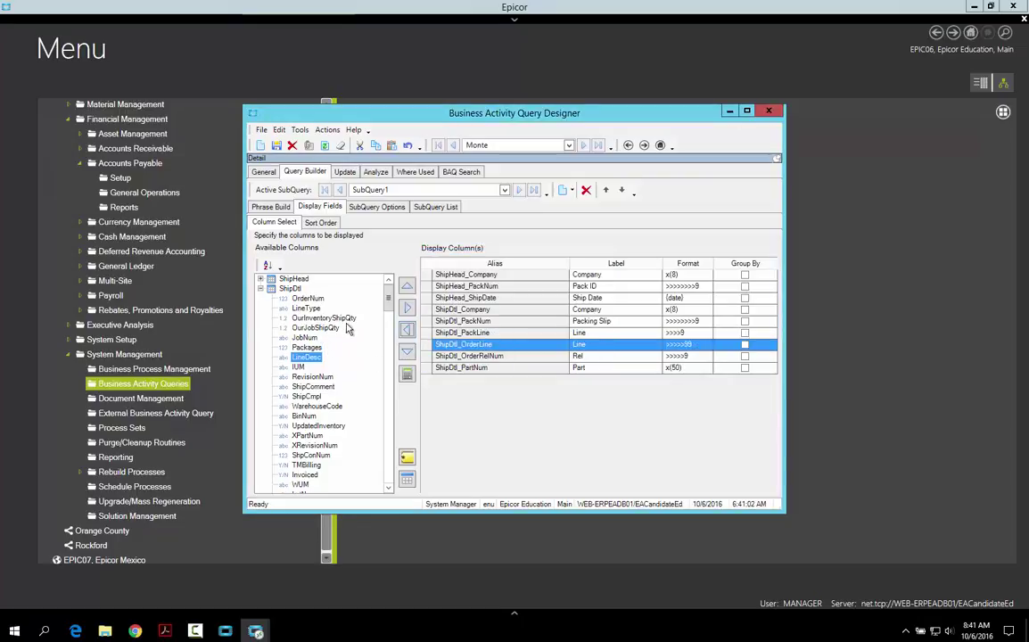
Add OrderNum from ShipDtl back to the display columns and move it up to just before ShipDtl_OrderLine.
click(312, 300)
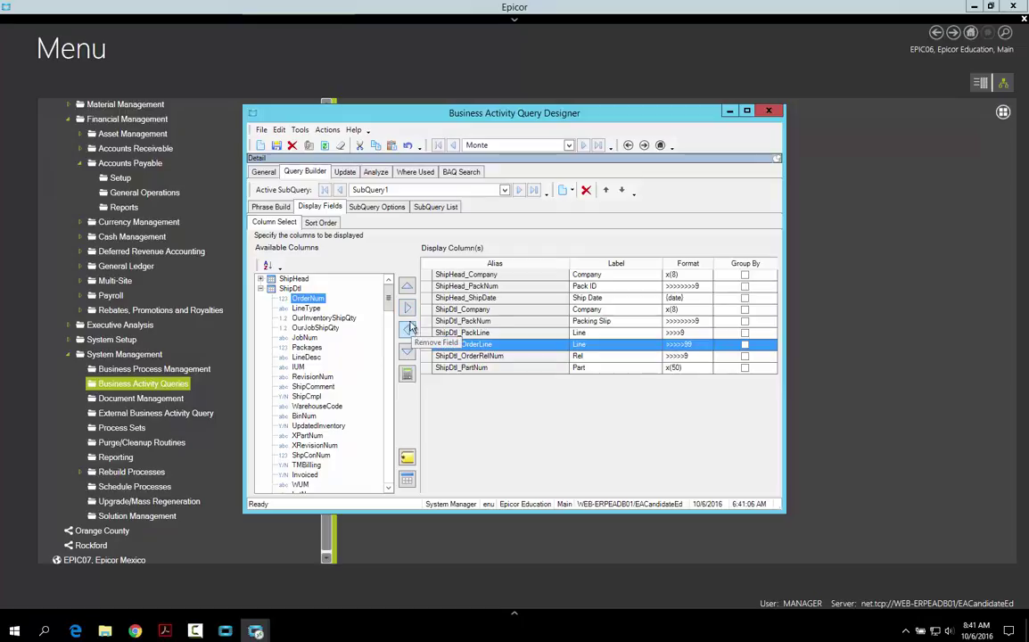
click(407, 309)
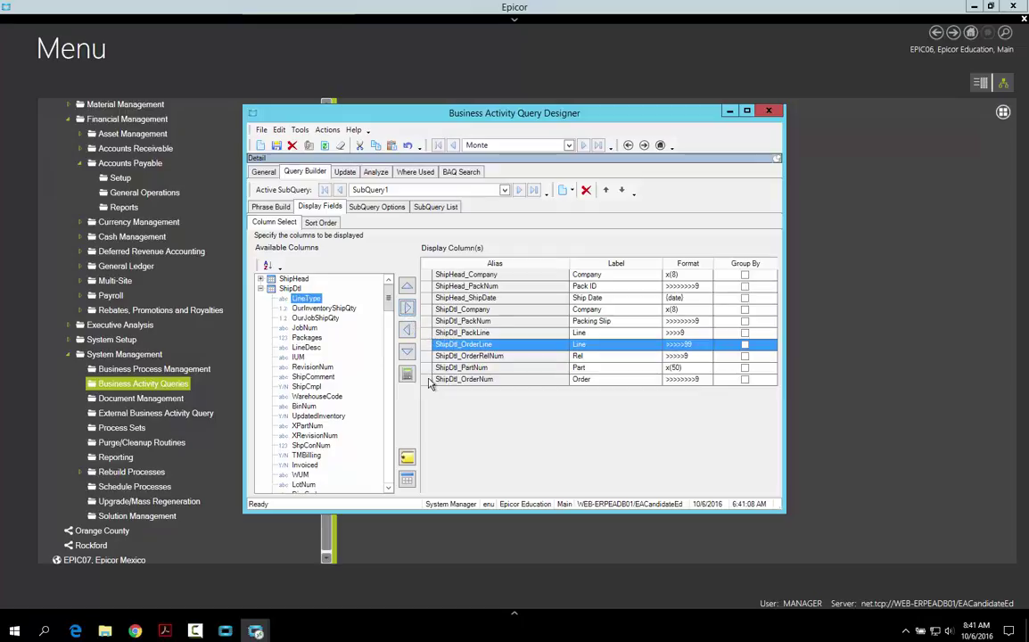
click(406, 287)
click(406, 287)
click(406, 287)
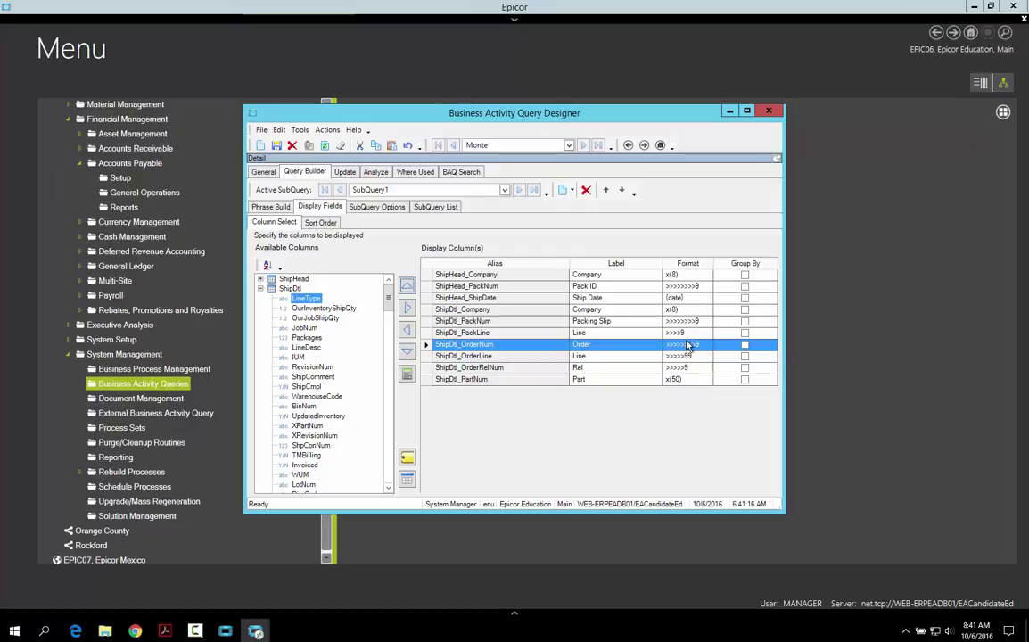
Test the query to check the caption and format of the re-added order number column, and return to the display fields.
click(376, 173)
click(324, 487)
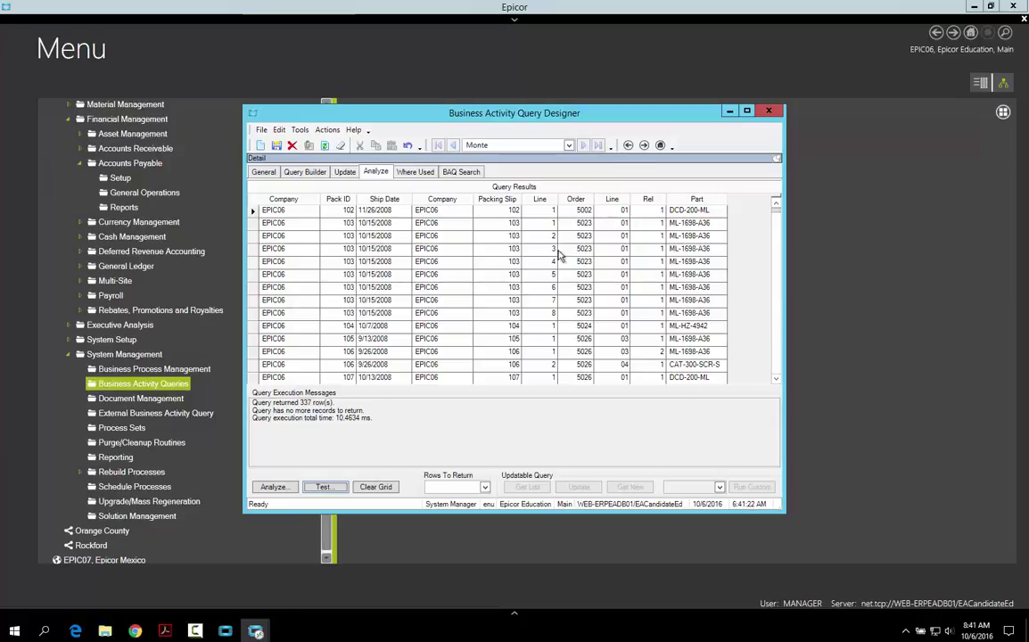
click(292, 171)
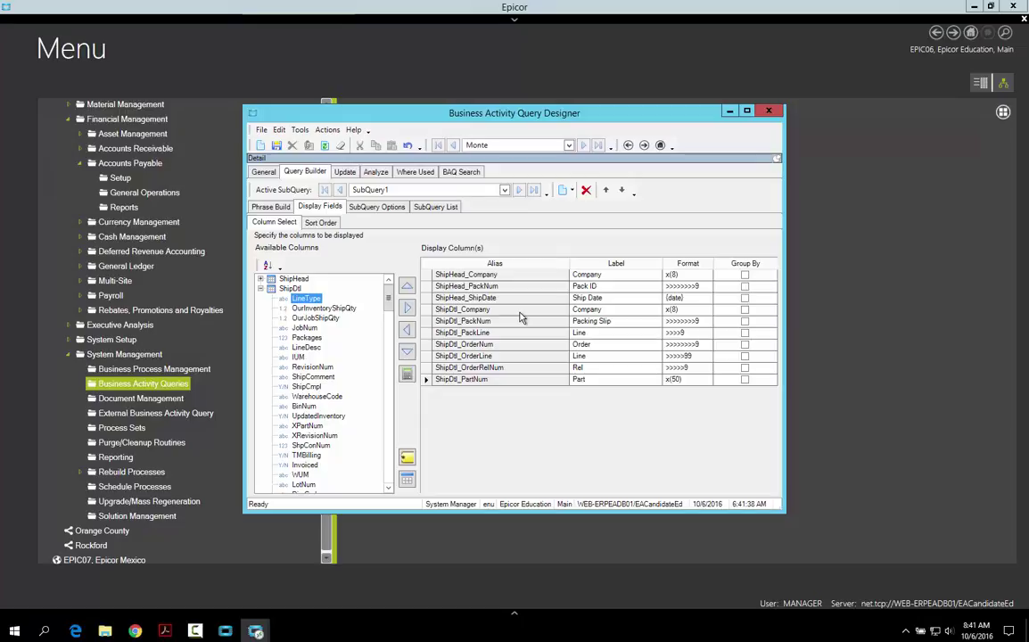
Examine the attributes of the display fields from ShipHead_Company through ShipDtl_Company in the attributes editor.
click(407, 457)
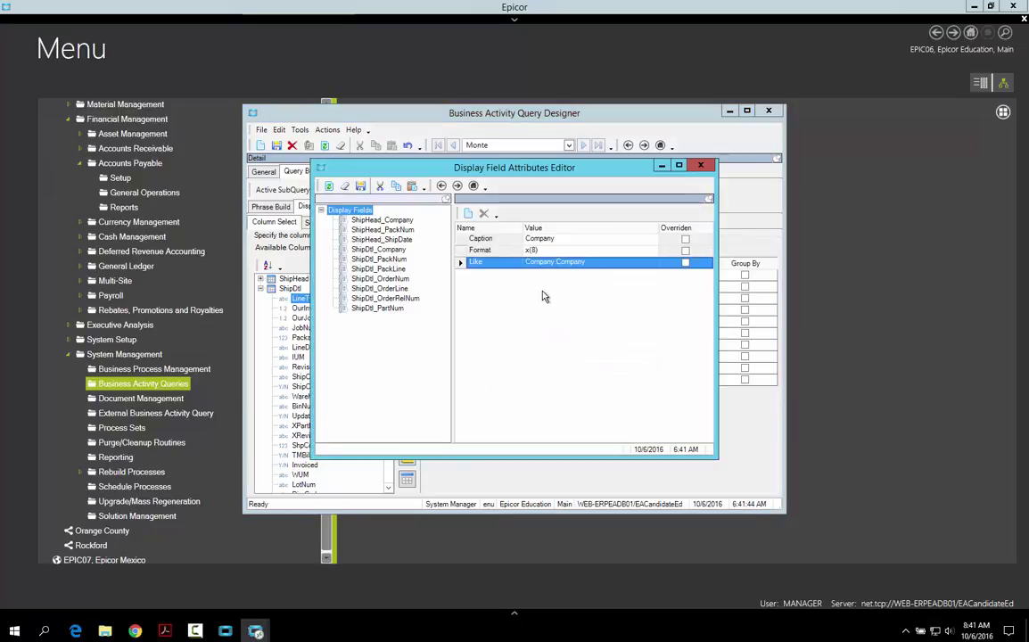
click(381, 221)
click(382, 229)
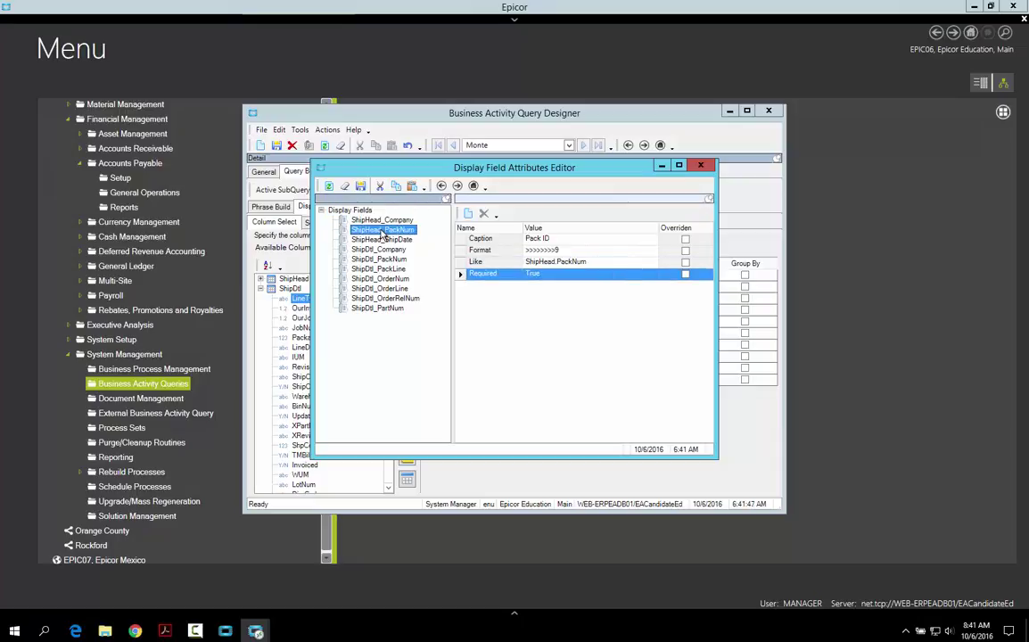
click(375, 241)
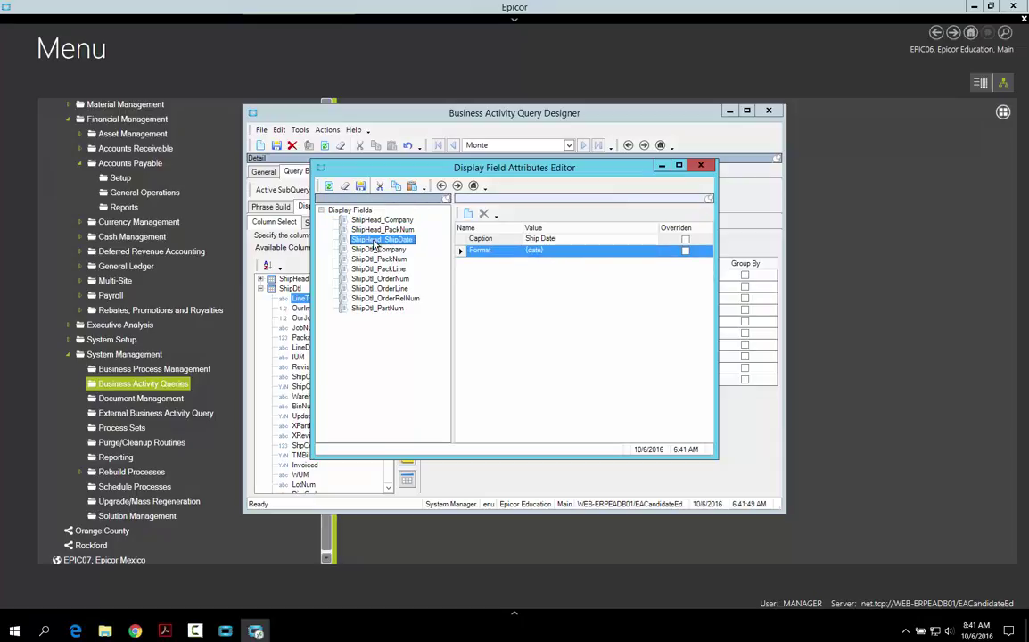
click(376, 249)
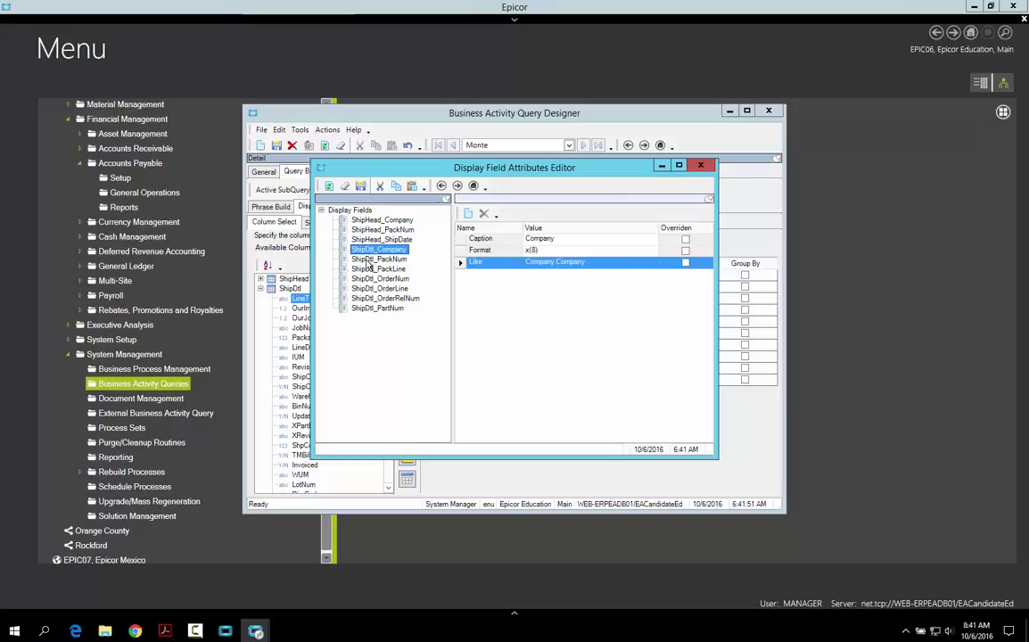
Add a Required attribute with the value True to the ShipHead_ShipDate display field.
click(384, 241)
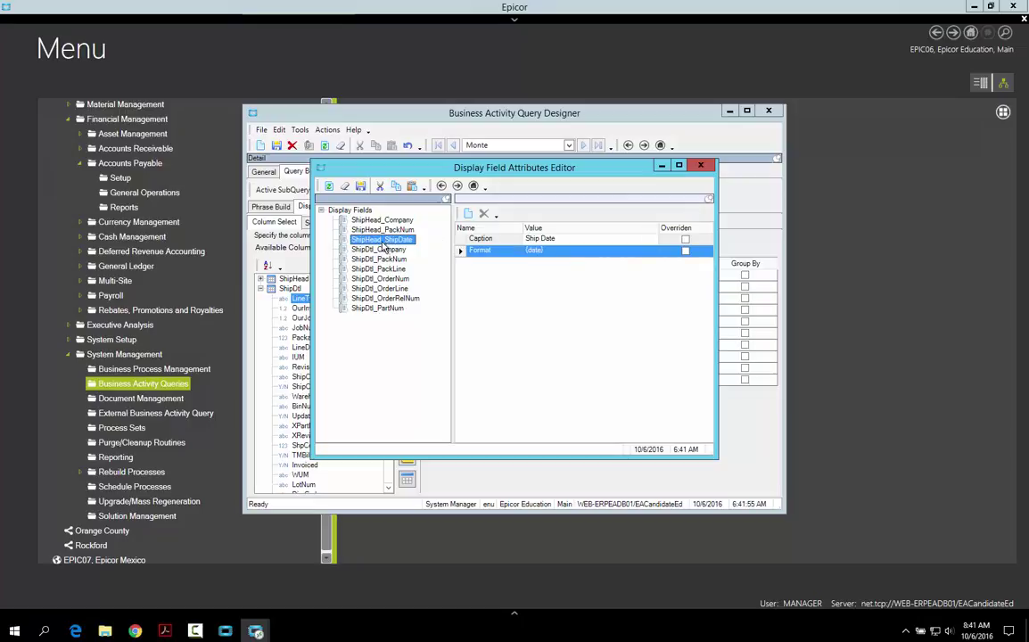
click(468, 216)
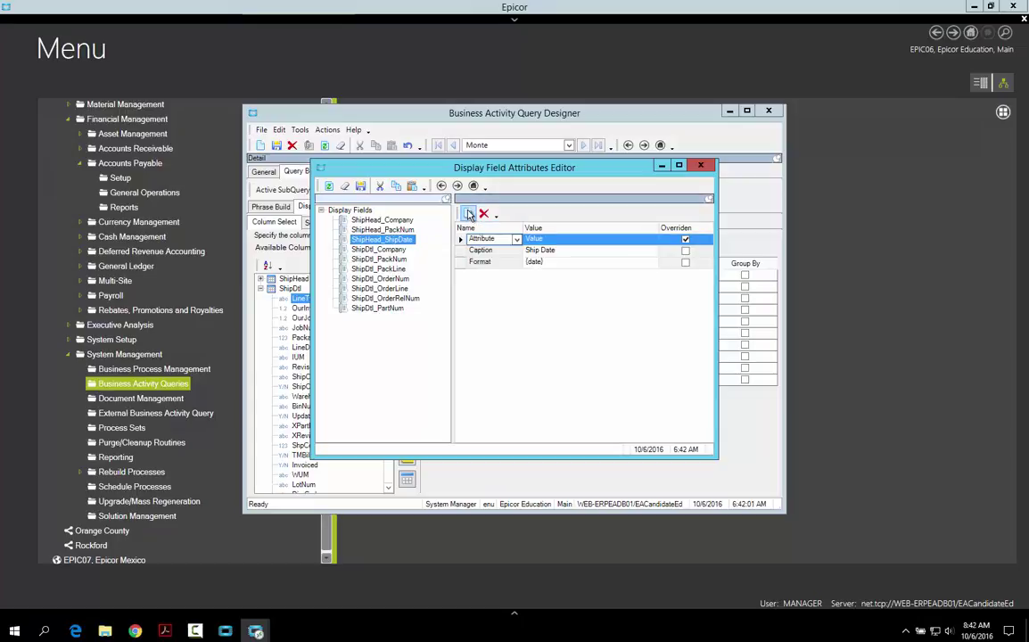
click(490, 239)
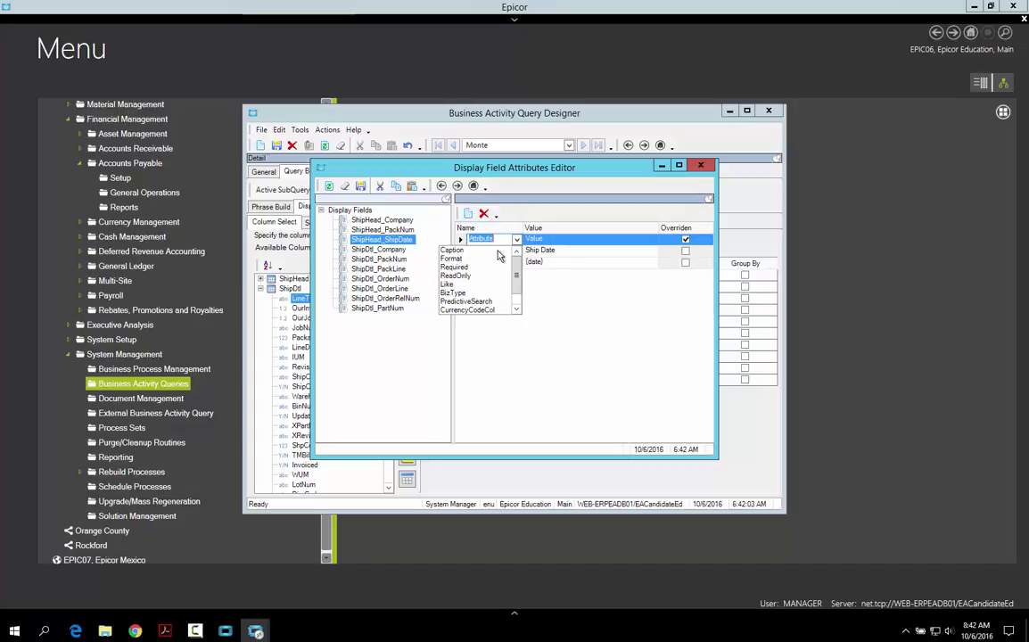
click(473, 266)
click(651, 263)
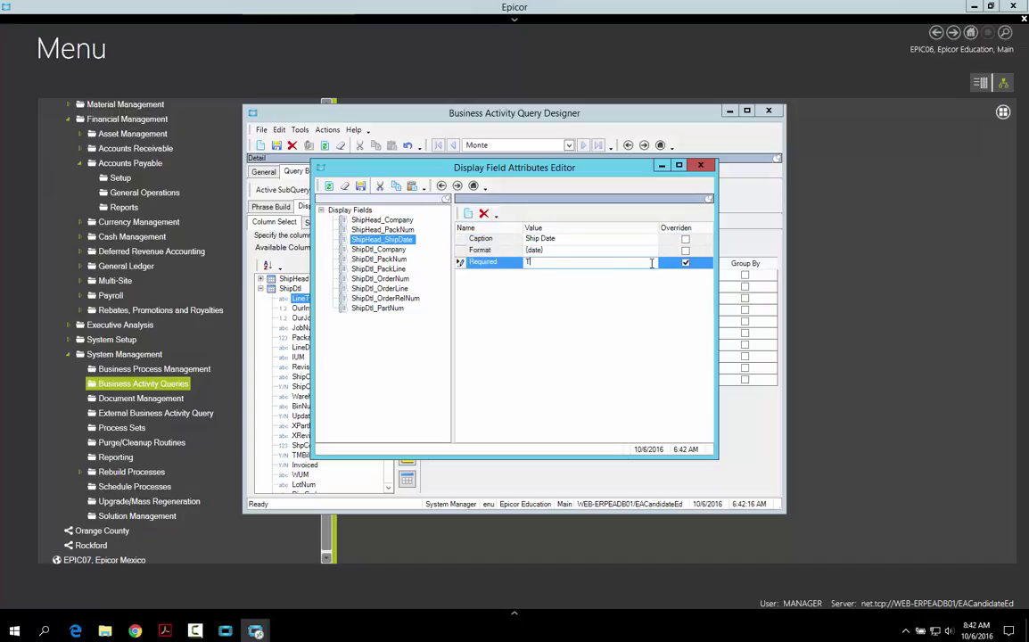
key(Return)
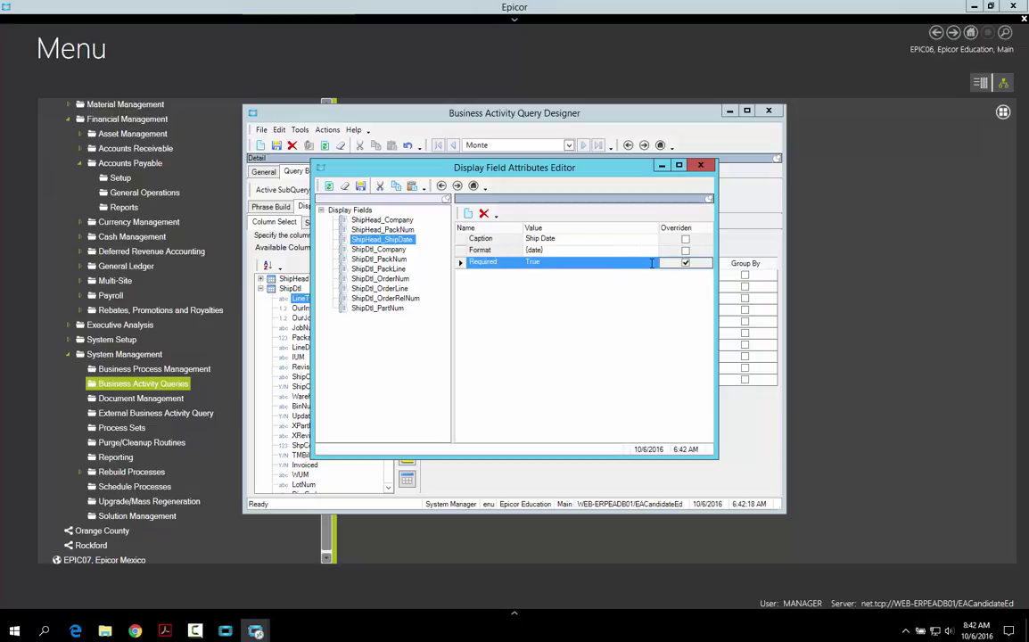
Insert another attribute on ShipHead_ShipDate to examine the available attribute names, and close the attributes editor without saving.
click(606, 252)
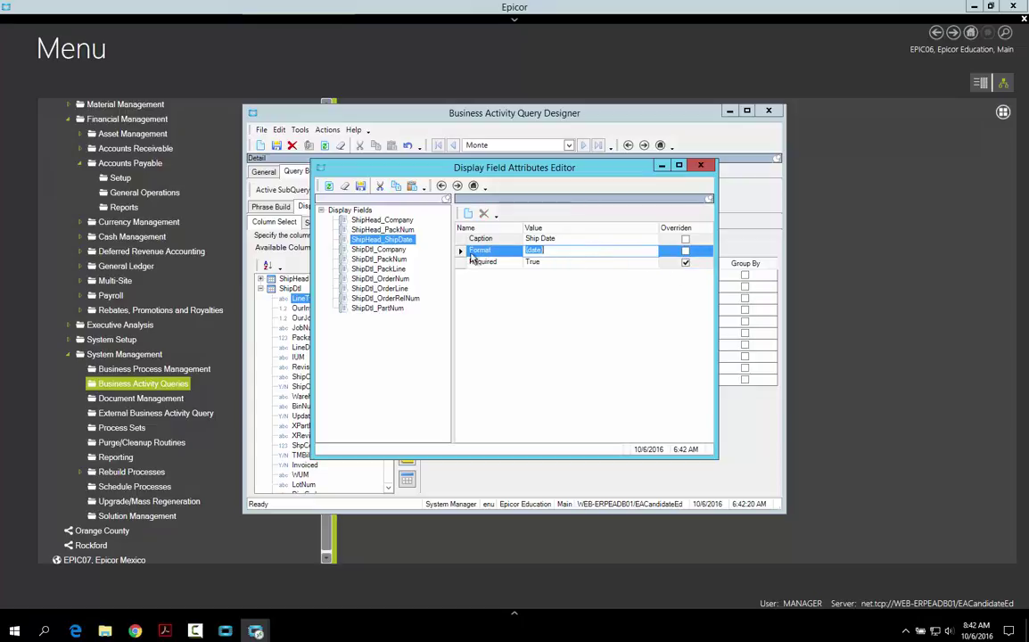
click(467, 214)
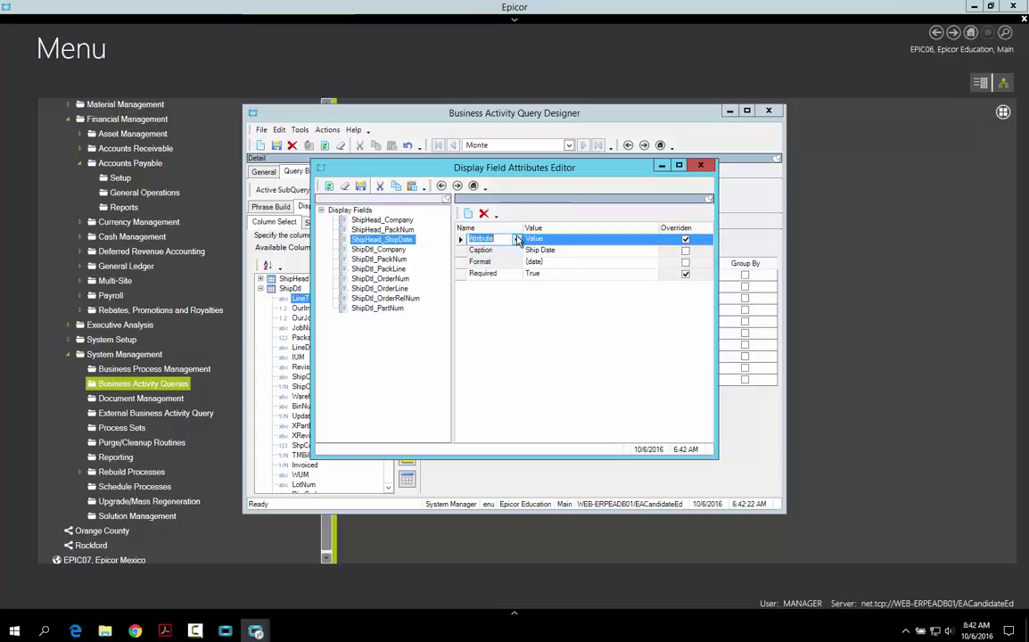
click(516, 239)
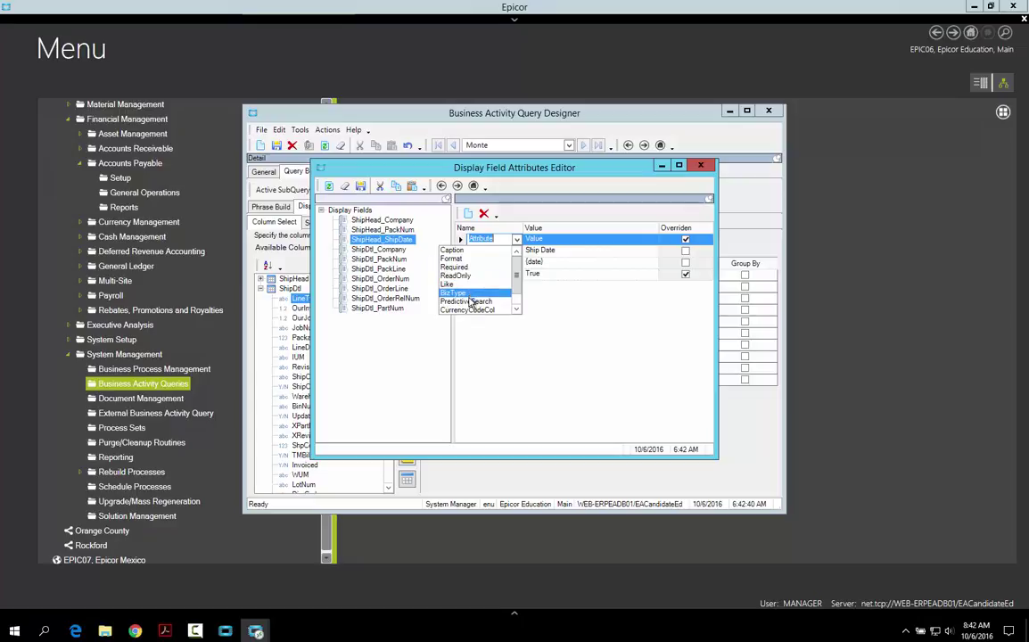
scroll(486, 305, down, 2)
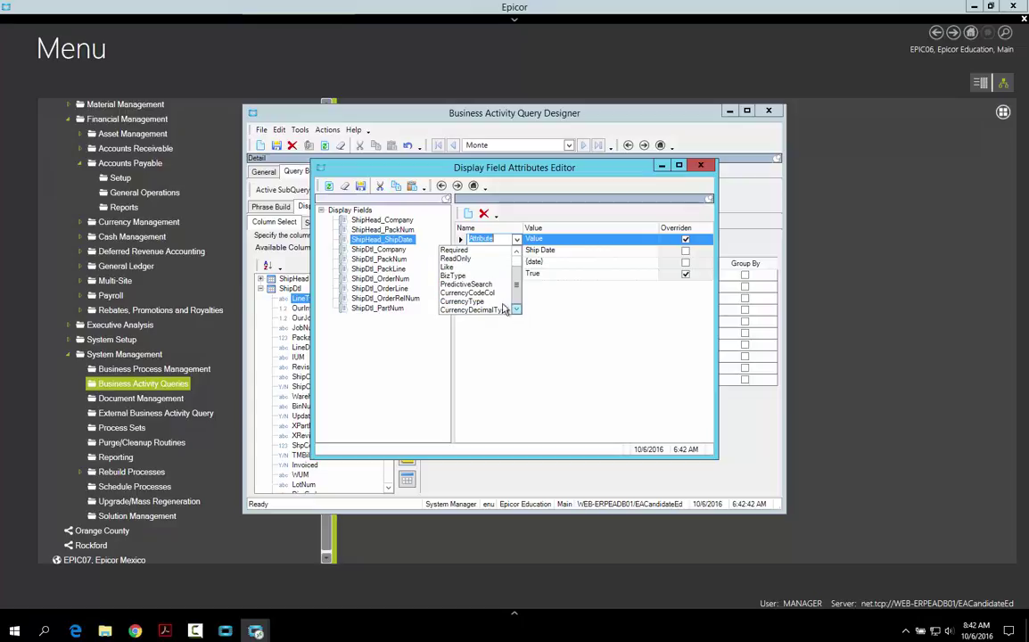
click(518, 241)
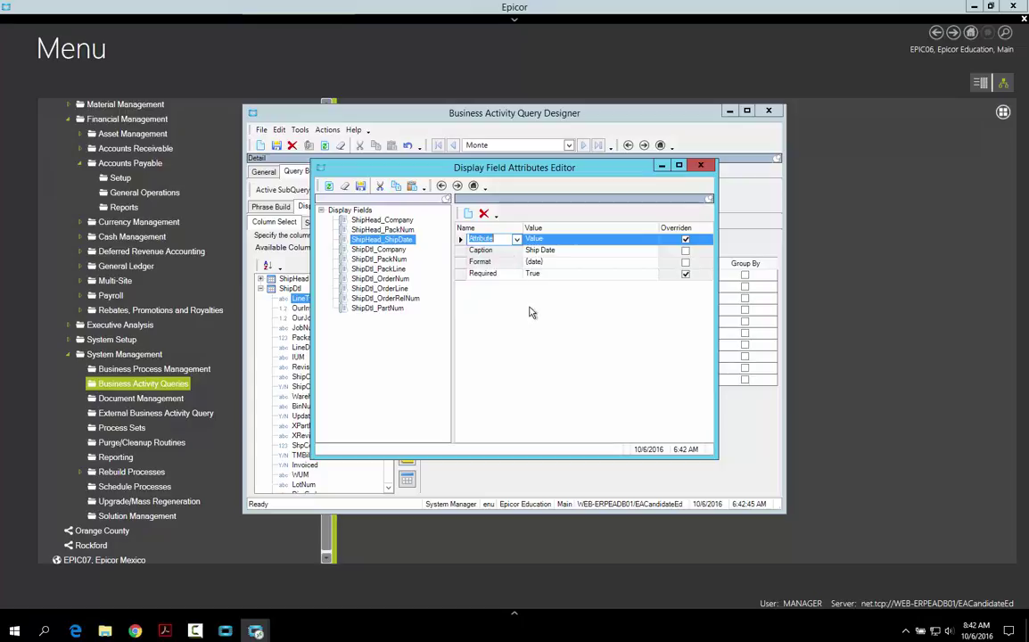
click(701, 166)
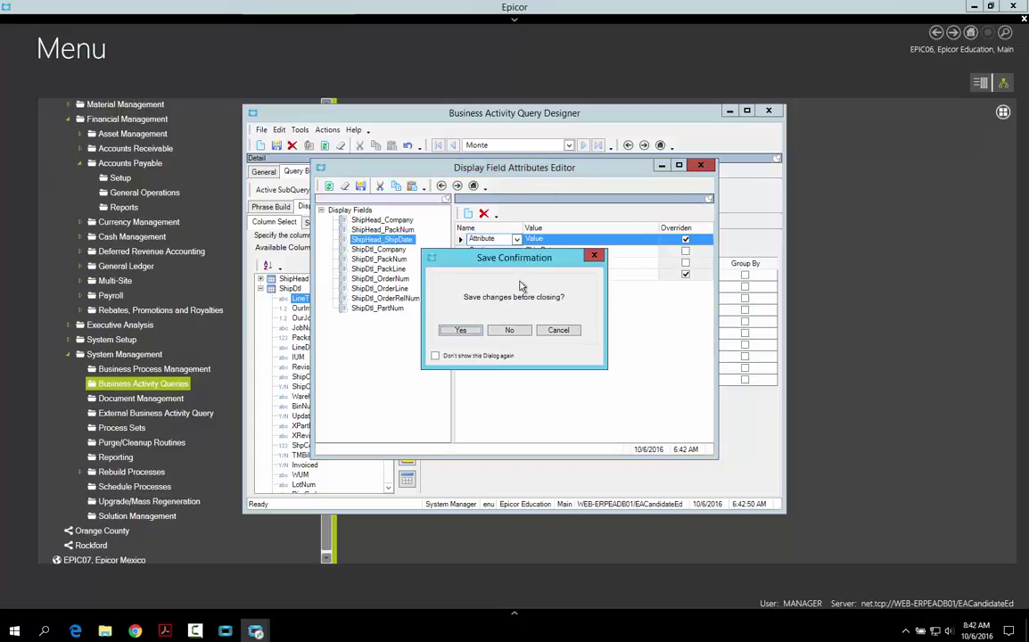
click(502, 327)
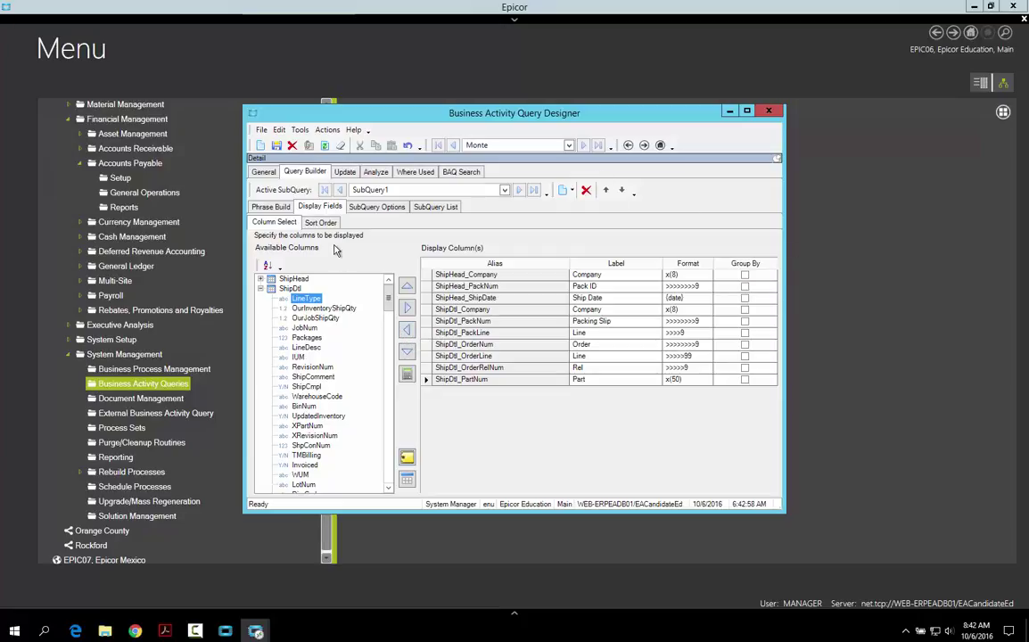
Try to move the ShipDtl table to a subquery while it is still joined to ShipHead.
click(264, 206)
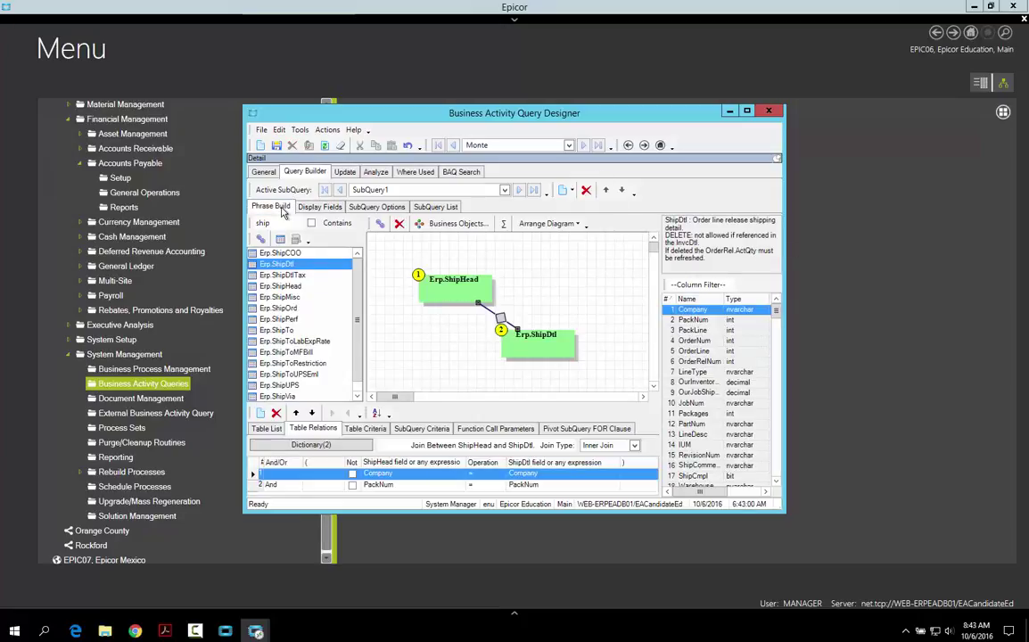
click(543, 351)
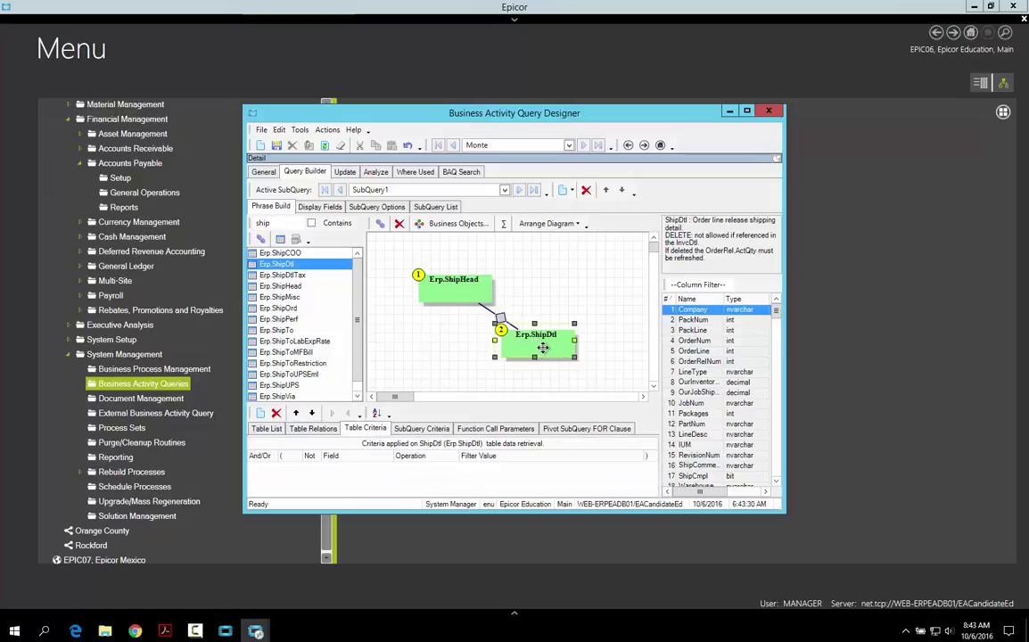
right_click(557, 332)
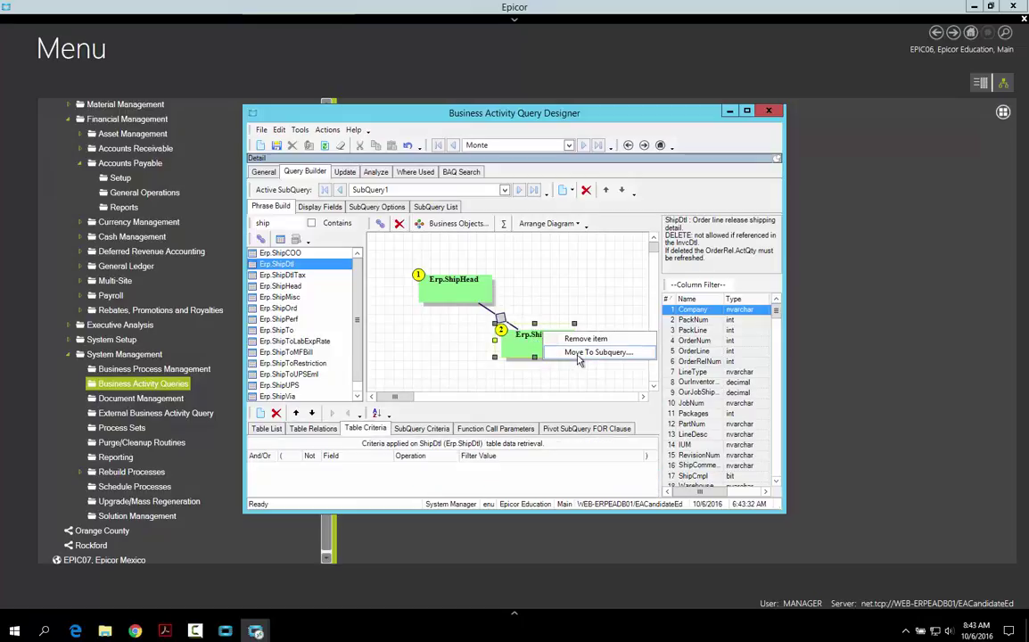
click(578, 354)
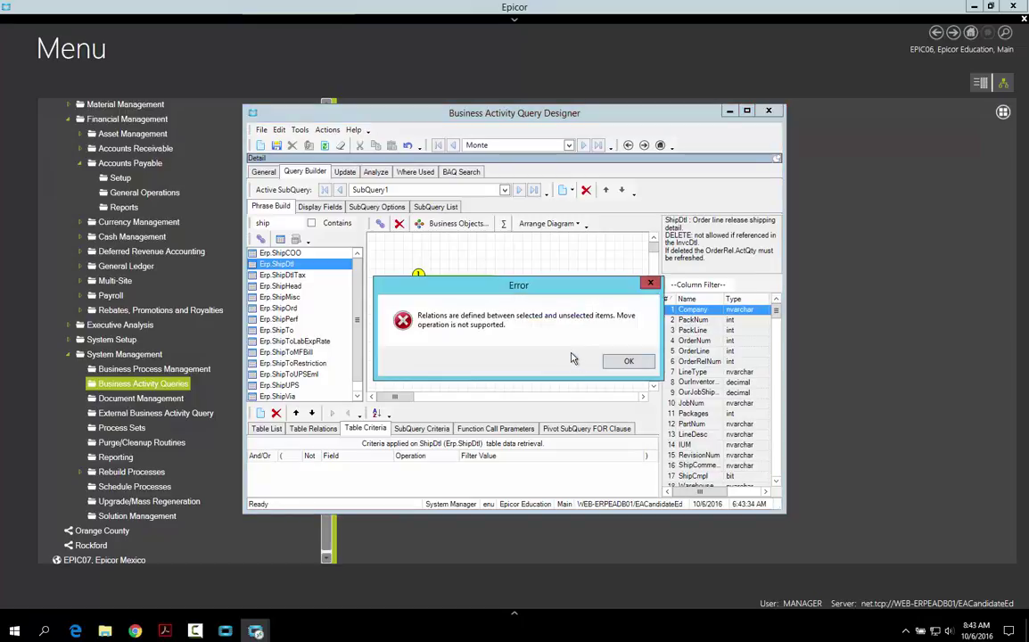
click(625, 363)
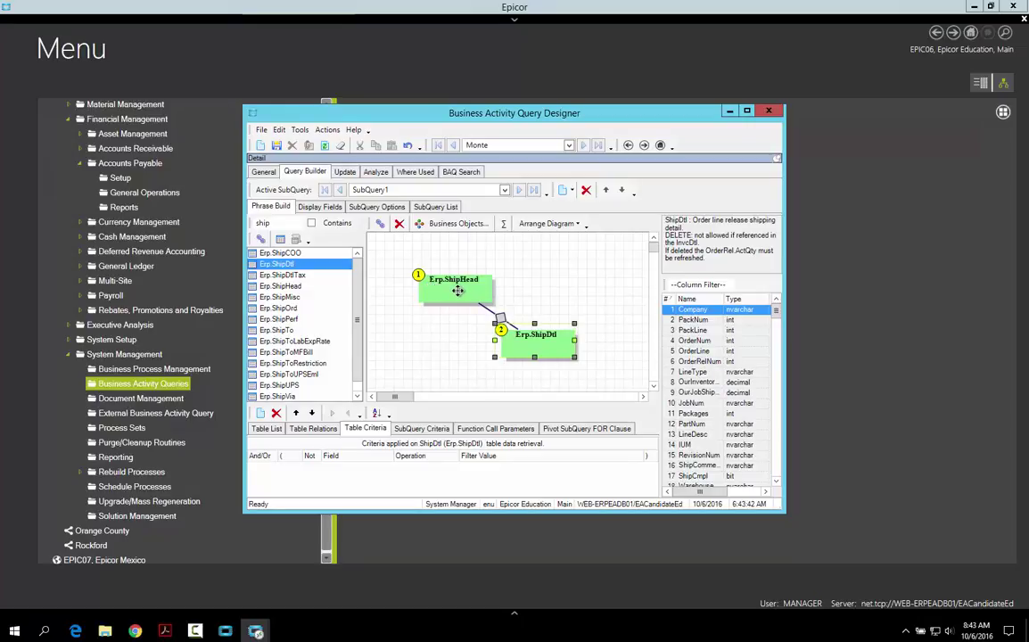
Delete the relation between ShipHead and ShipDtl from the query diagram.
click(504, 321)
click(501, 319)
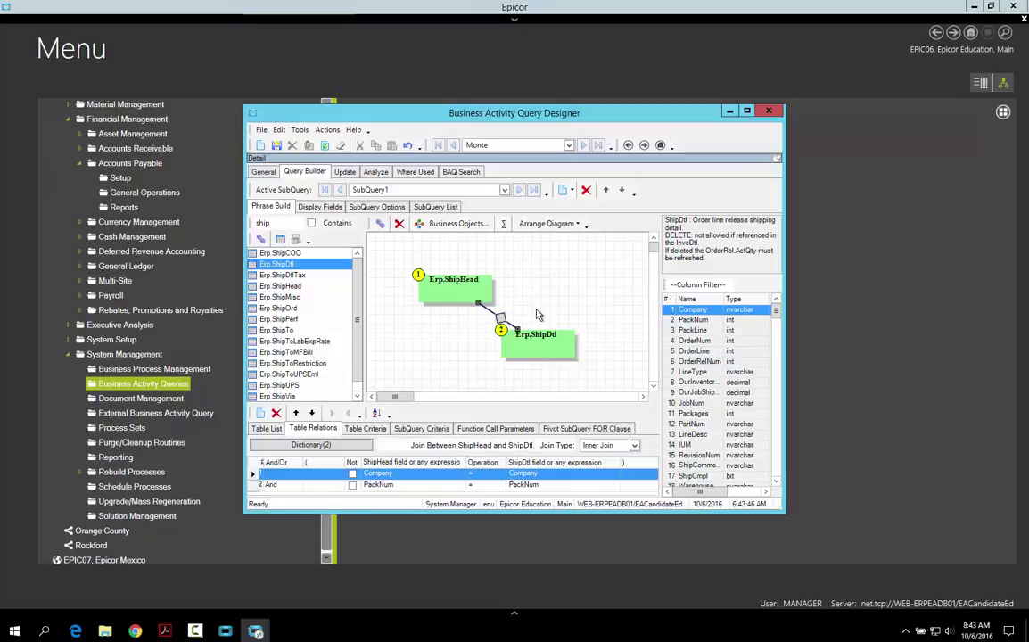
key(Delete)
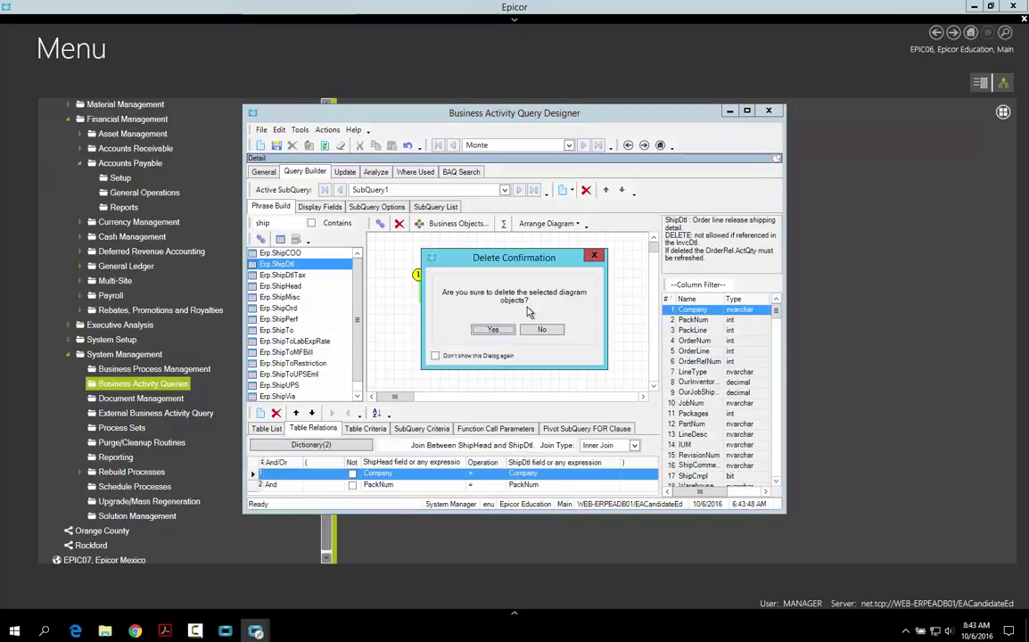
key(Return)
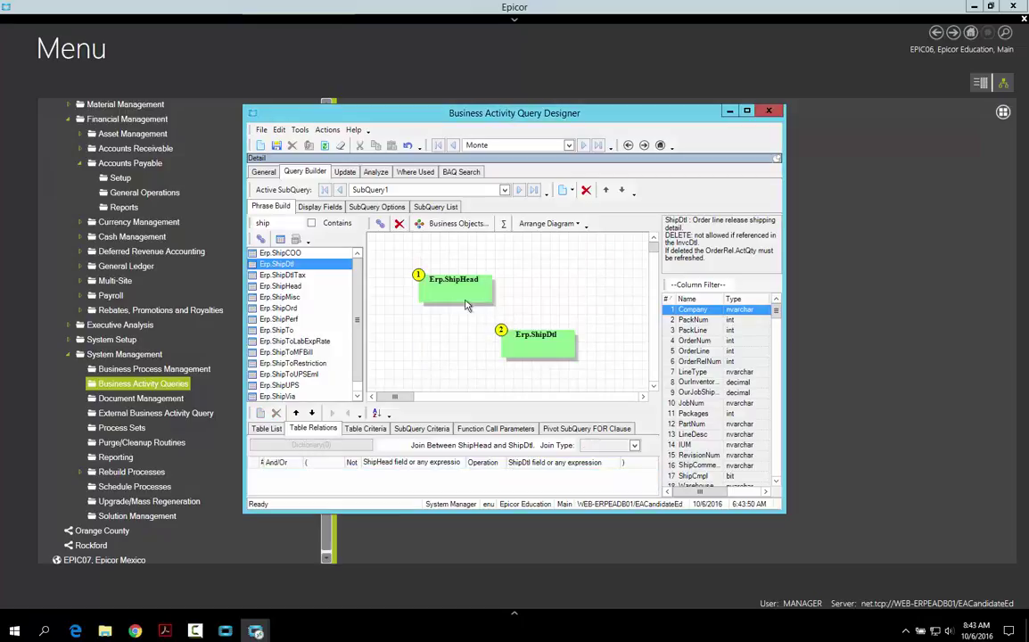
Move the ShipDtl table to a new subquery named MOnte of type InnerSubQuery.
right_click(530, 340)
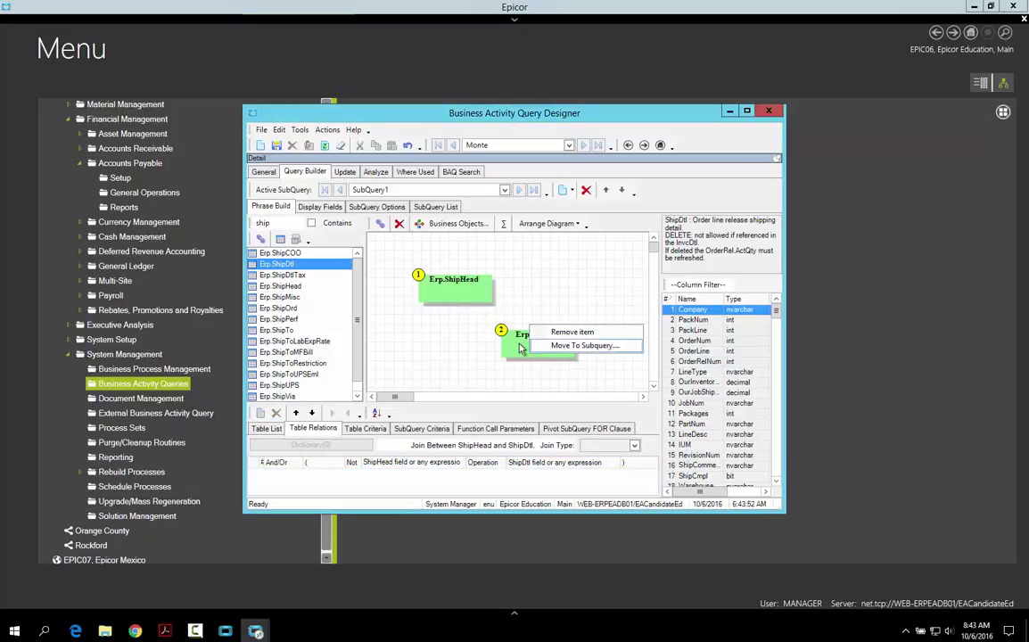
click(527, 344)
right_click(527, 343)
click(548, 346)
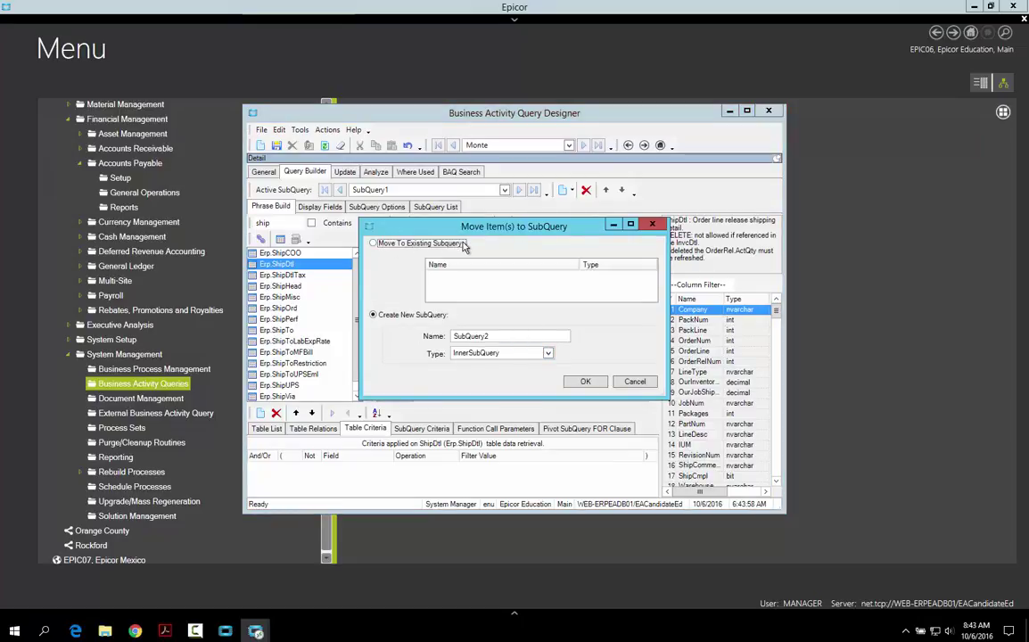
click(512, 335)
drag(513, 336, 341, 335)
text(MOnte)
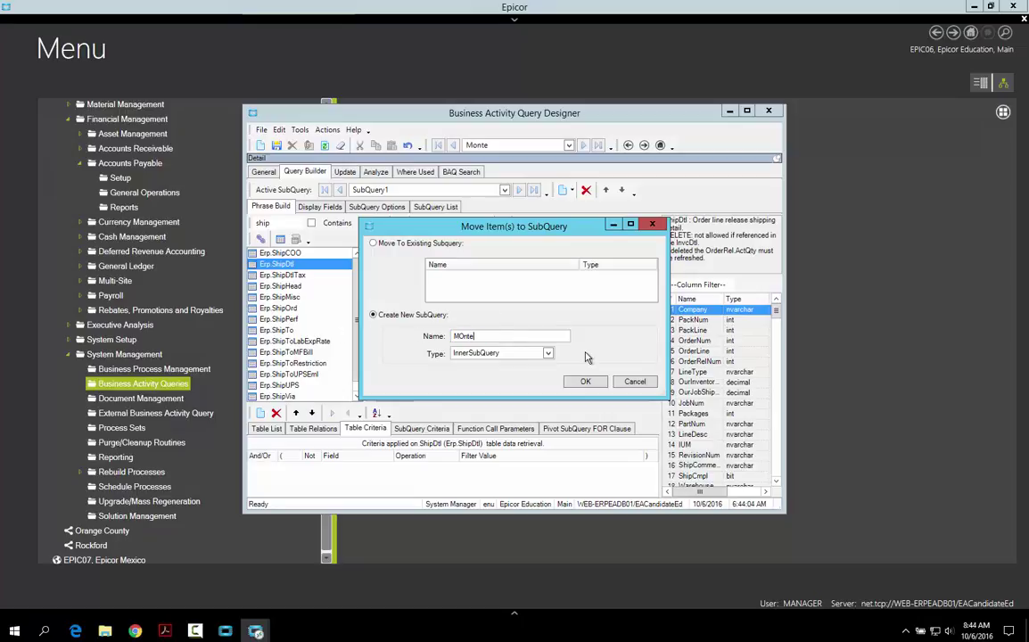
click(585, 382)
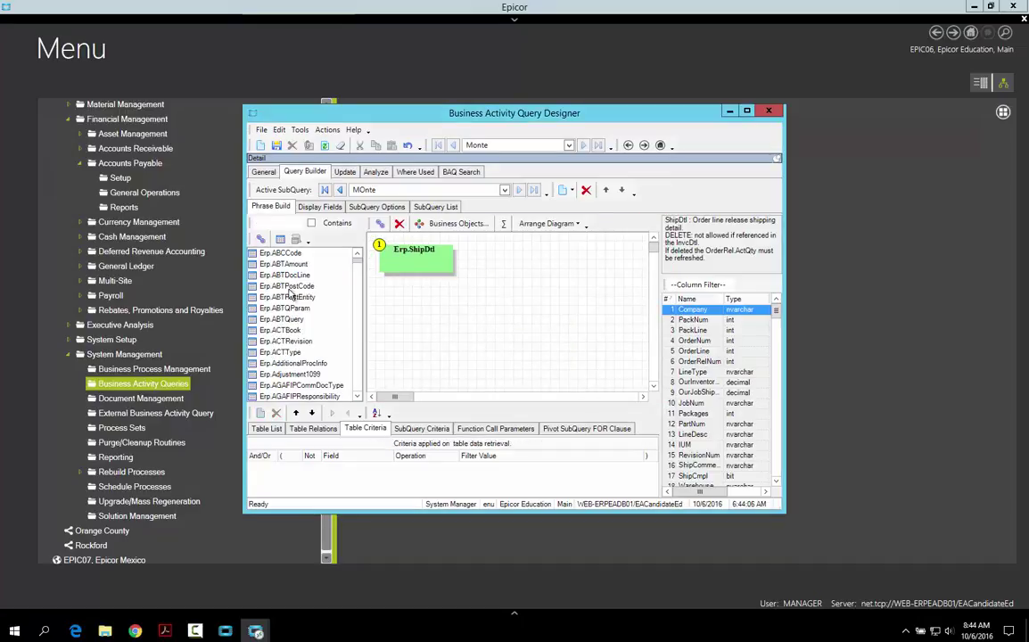
Check the display fields of the MOnte subquery, and add MOnte to the SubQuery1 diagram below ShipHead.
click(319, 206)
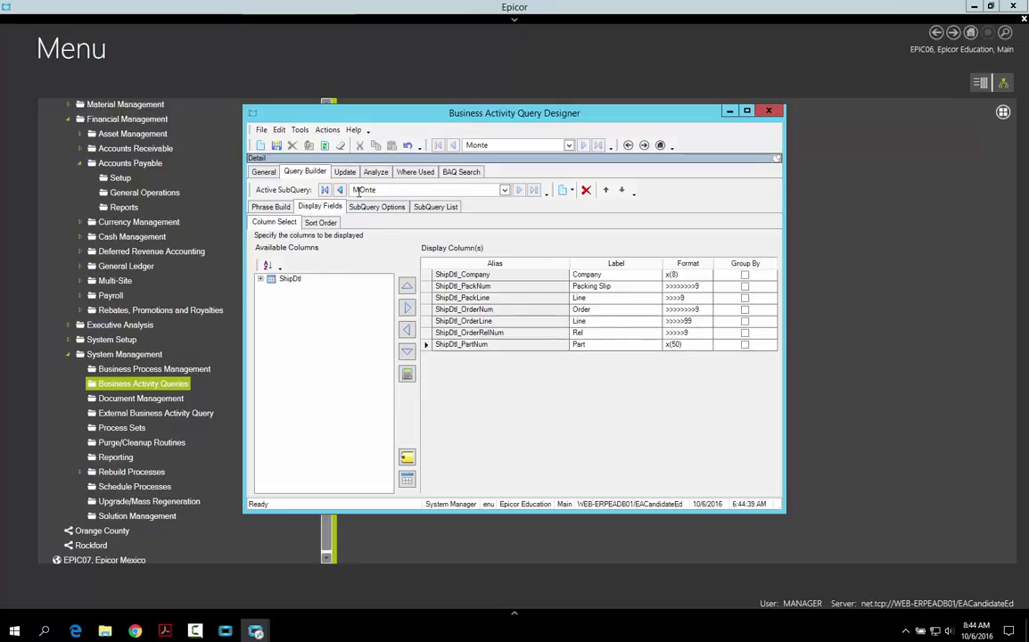
click(339, 190)
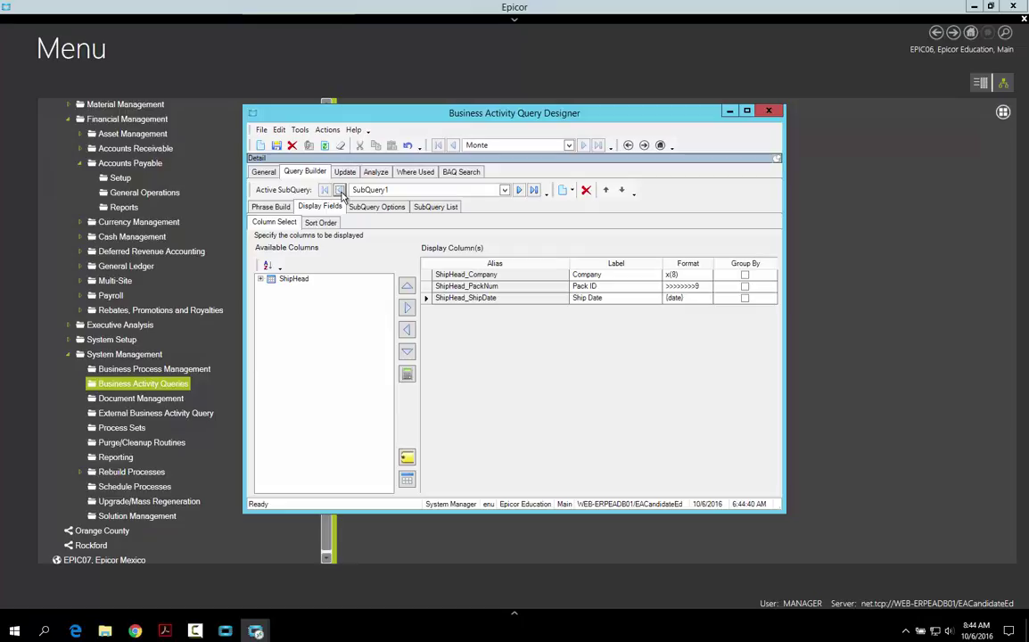
click(282, 210)
click(280, 239)
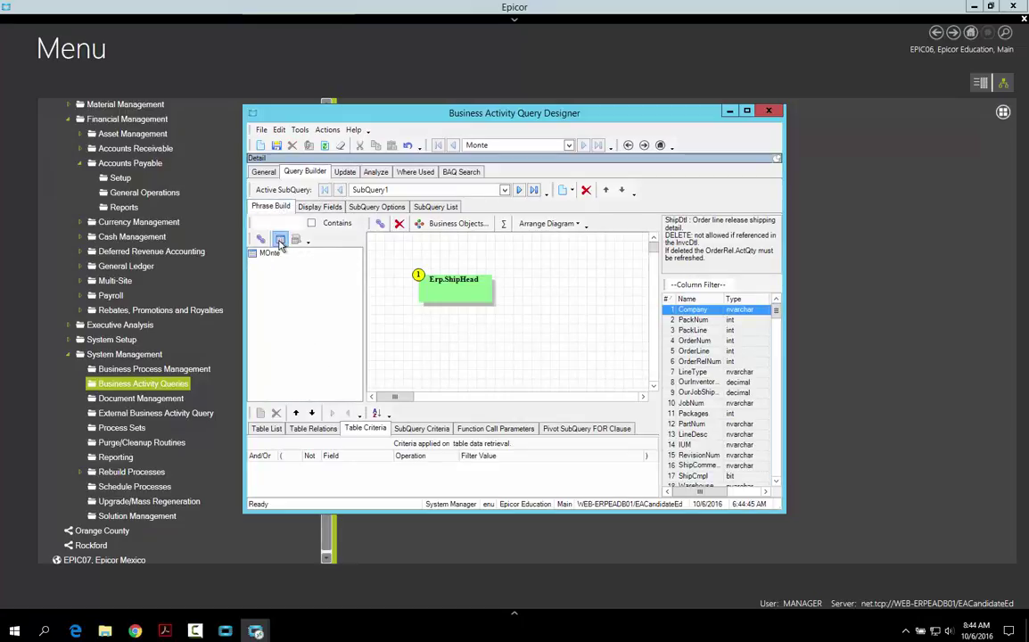
drag(274, 257, 529, 338)
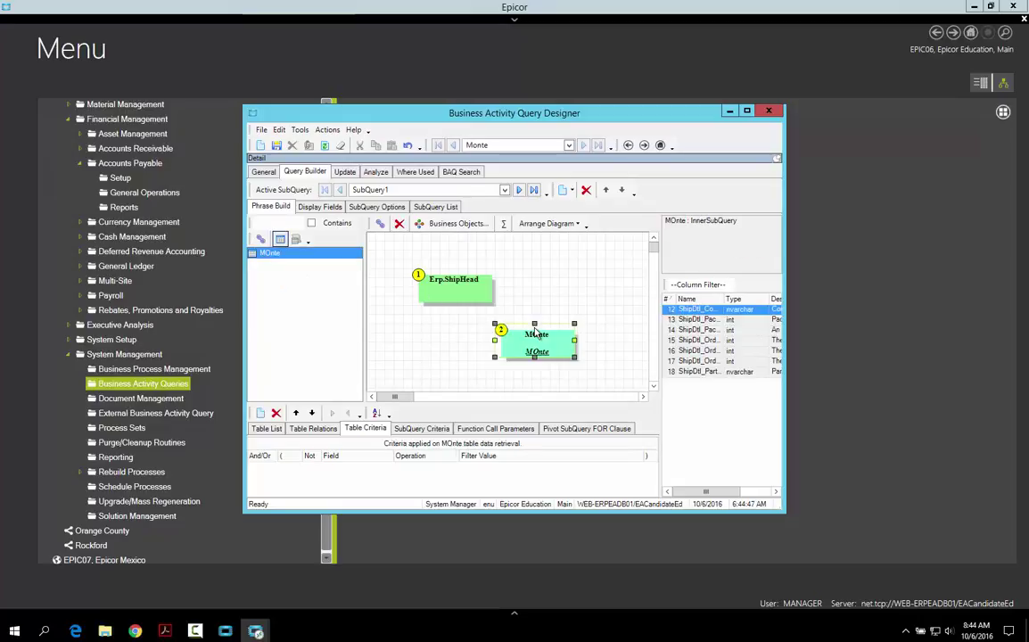
Join ShipHead to the MOnte subquery and add two blank rows to their table relations.
click(380, 223)
drag(471, 290, 518, 343)
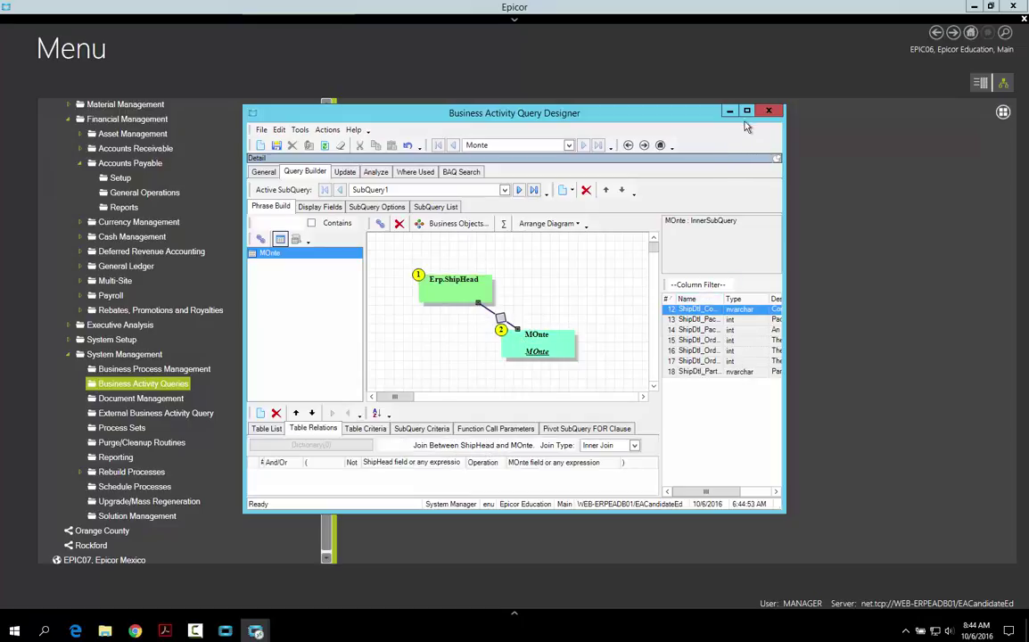
drag(691, 113, 687, 82)
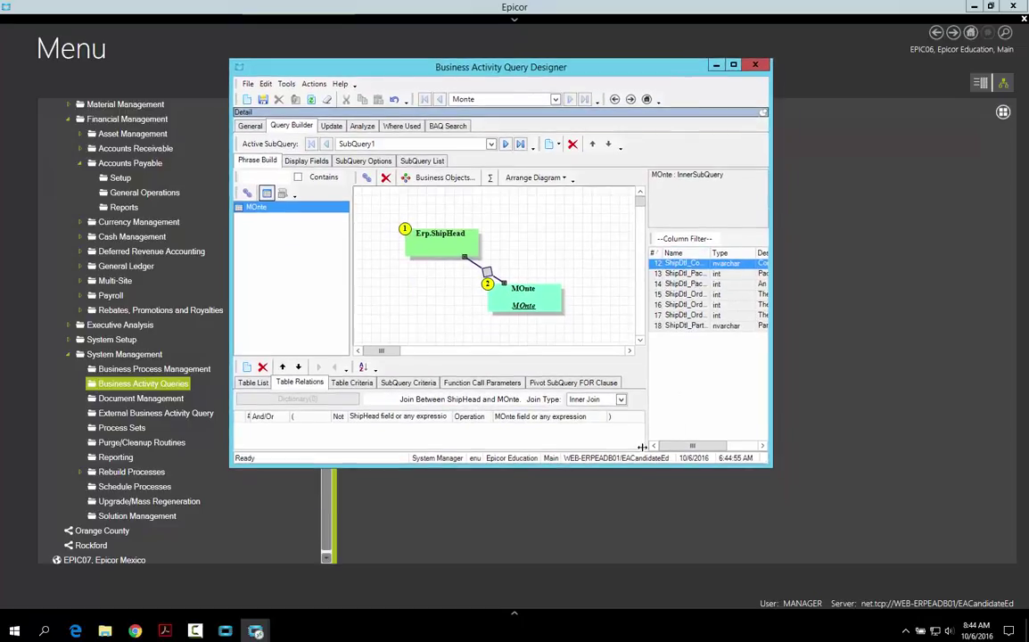
drag(642, 466, 643, 522)
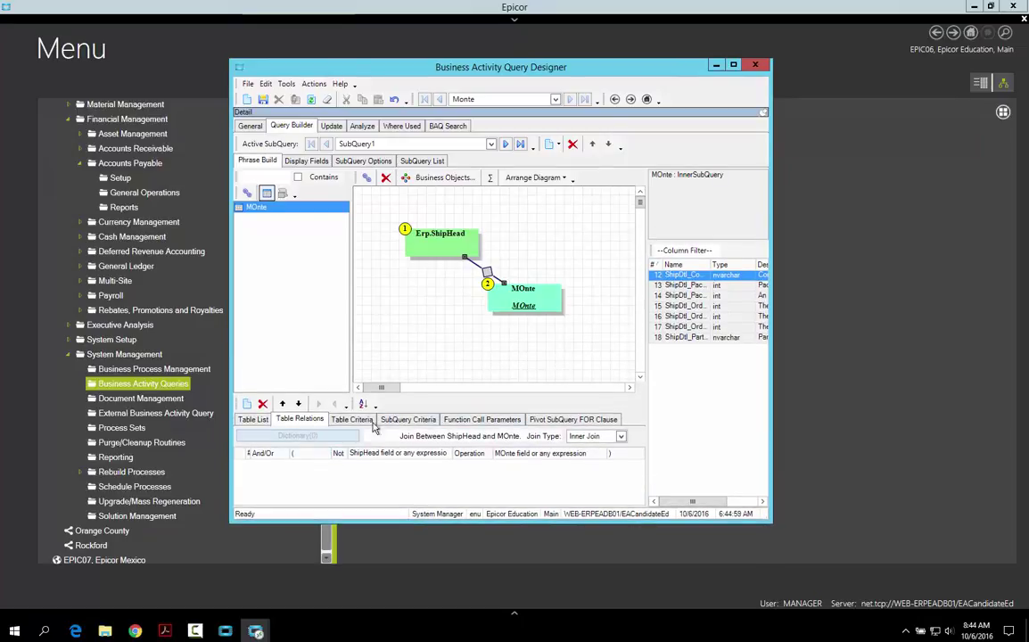
click(248, 405)
click(248, 405)
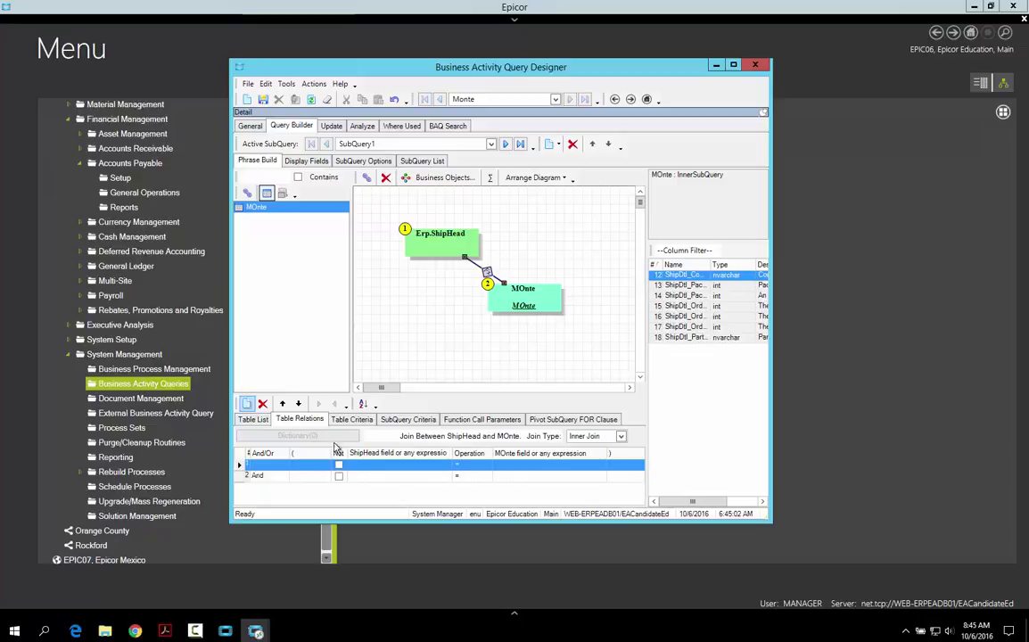
Define the join relations as Company = ShipDtl_Company and PackNum = ShipDtl_PackNum.
click(446, 466)
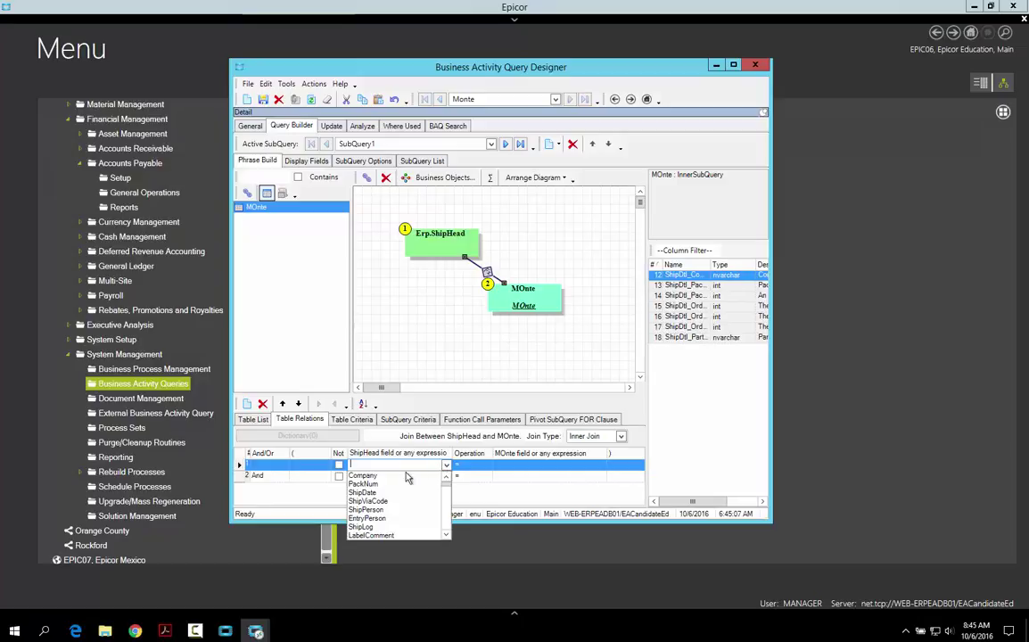
click(399, 478)
click(446, 475)
click(446, 475)
click(399, 498)
click(545, 465)
click(545, 465)
click(548, 475)
click(601, 476)
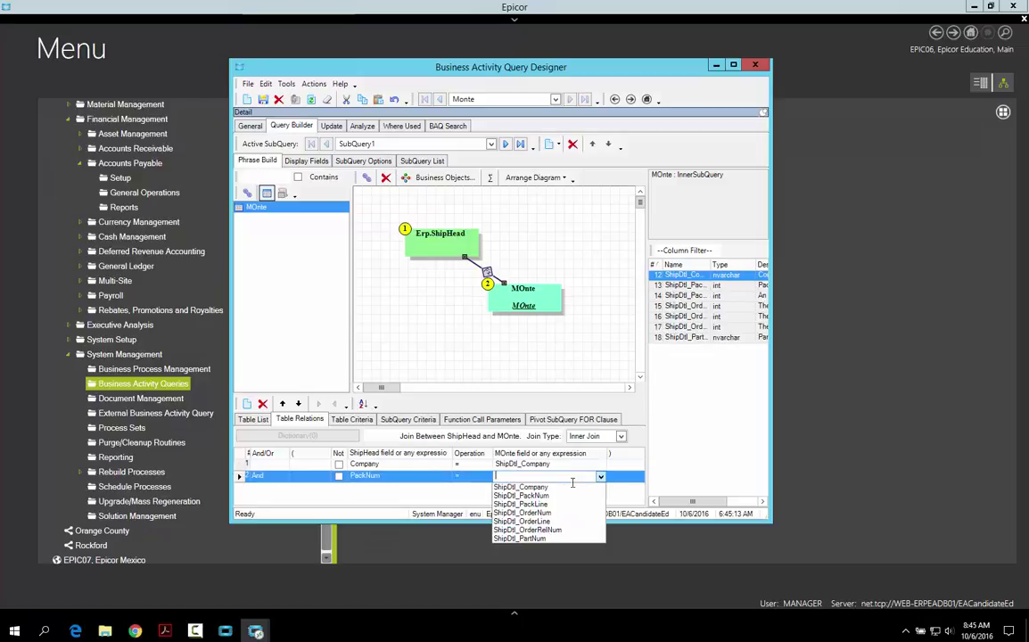
click(544, 496)
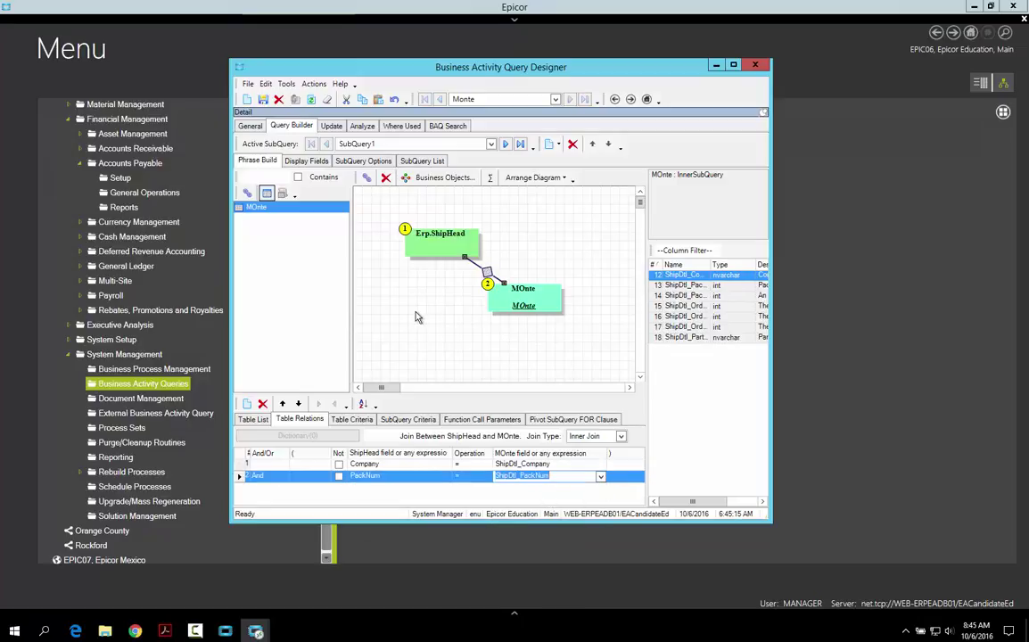
click(374, 281)
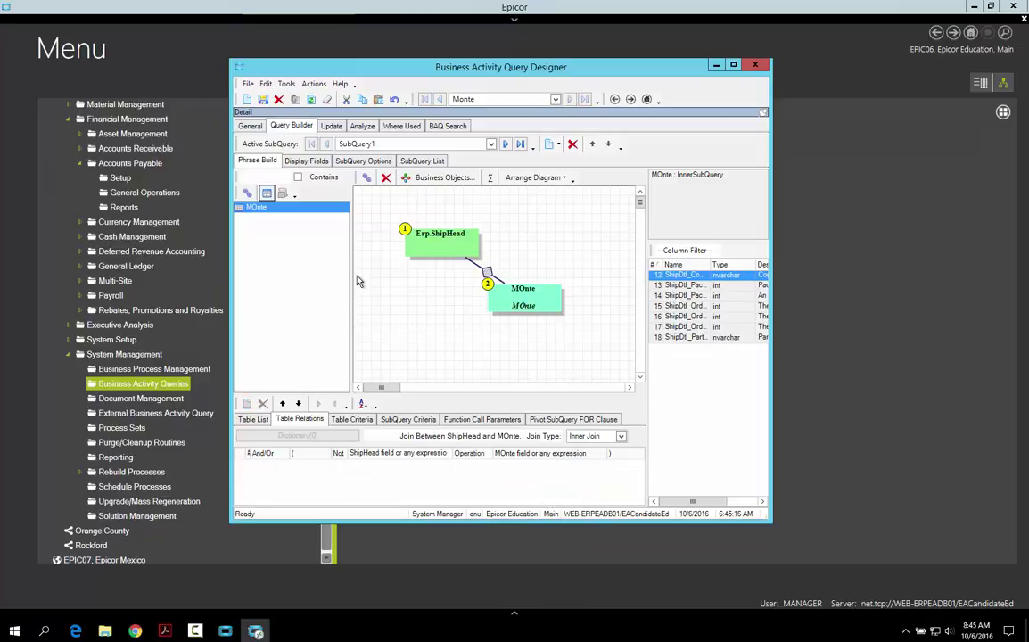
Add all MOnte columns from ShipDtl_Company through ShipDtl_PartNum to the display columns of SubQuery1.
click(307, 162)
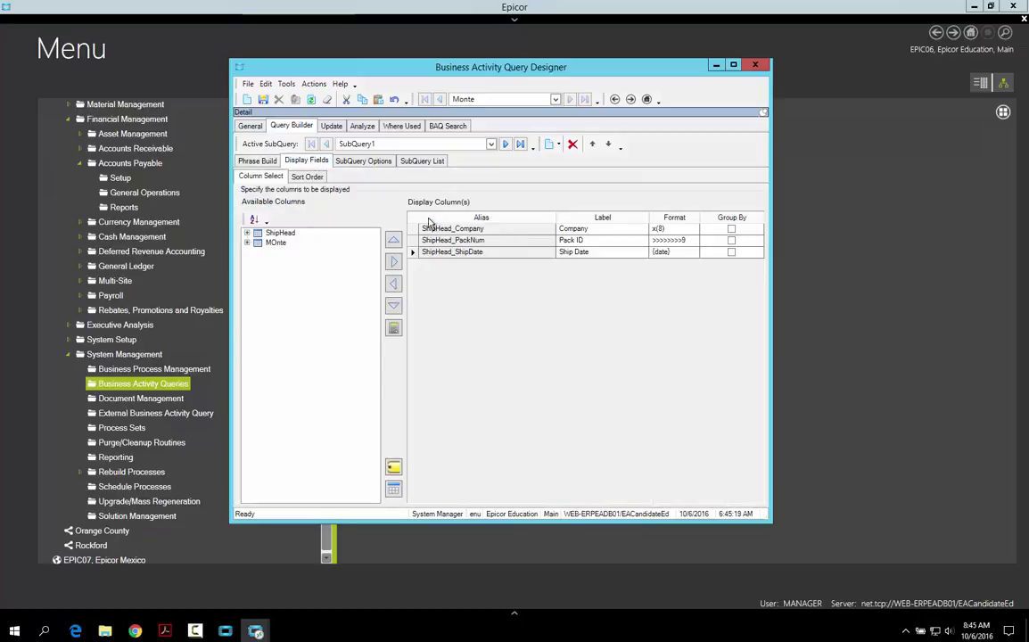
click(248, 244)
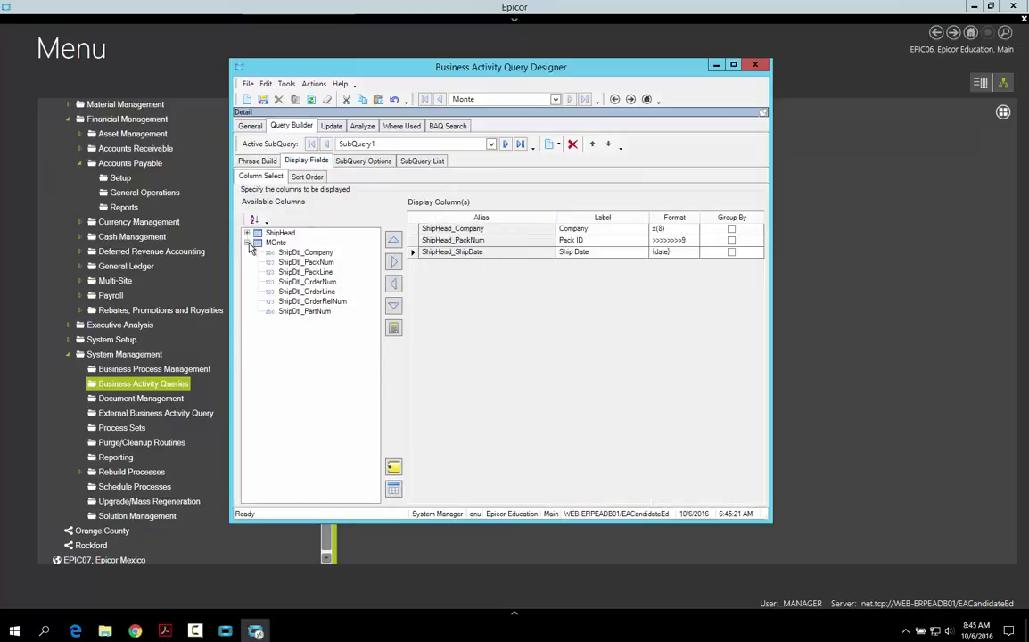
click(306, 253)
click(316, 273)
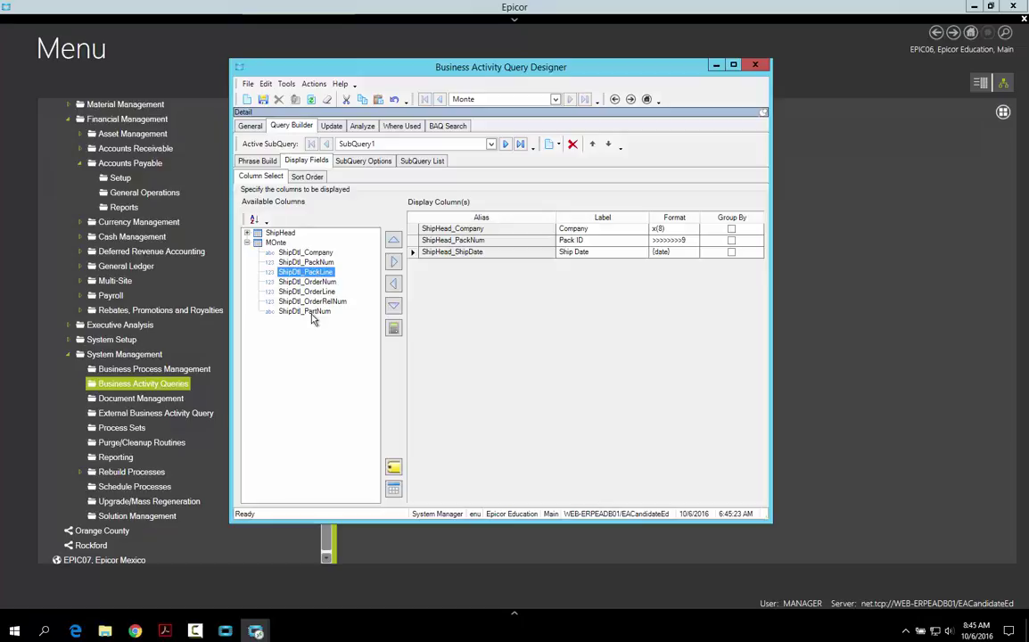
key(Up)
key(Up)
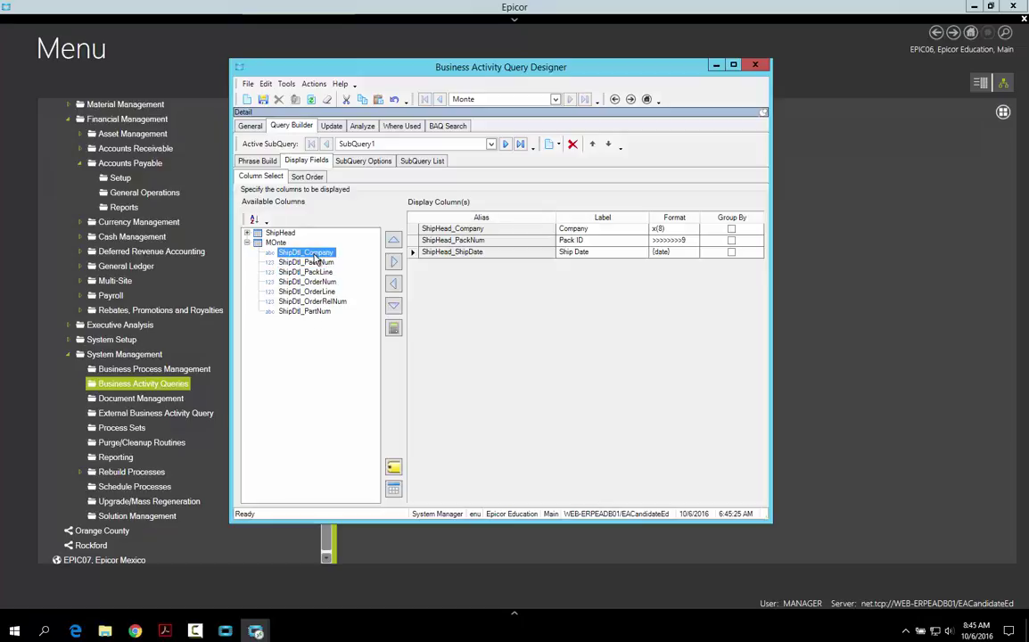
shift+click(314, 310)
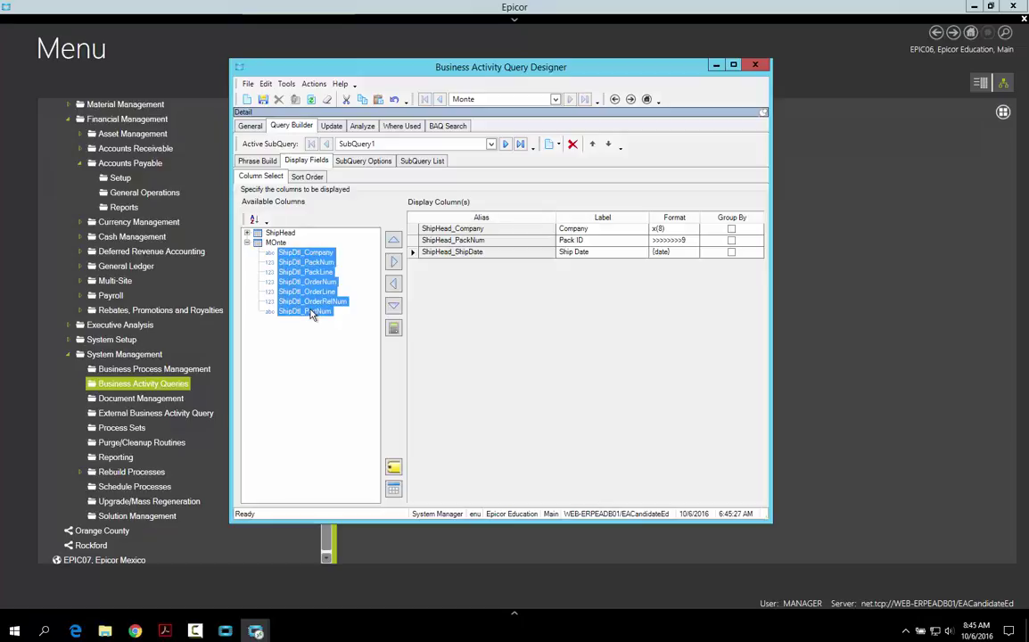
click(394, 262)
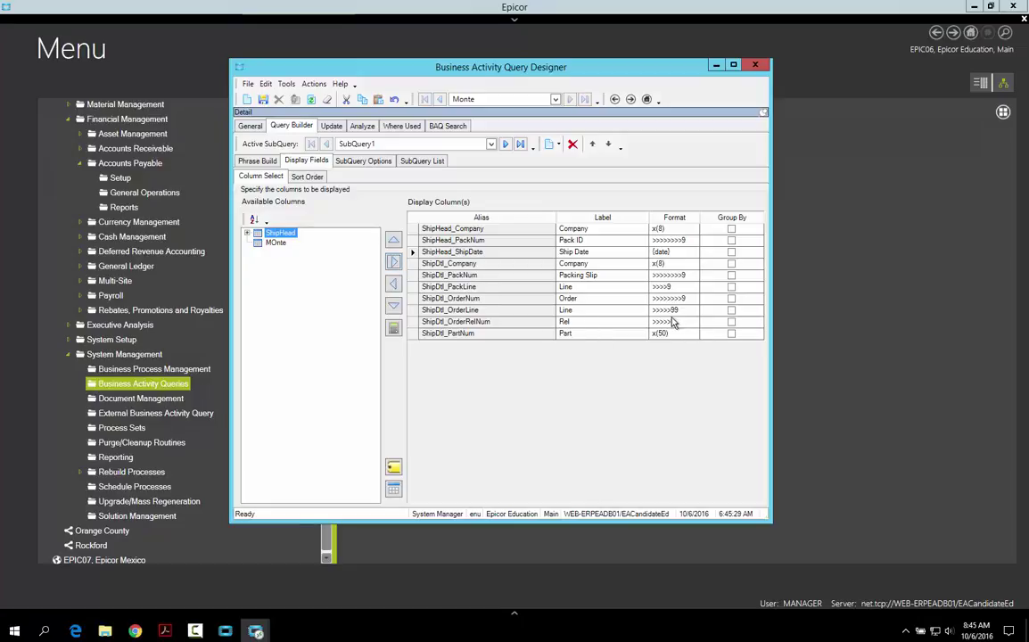
Test the query, examine the generated query phrase with the inner subquery, and return to the display fields.
click(363, 128)
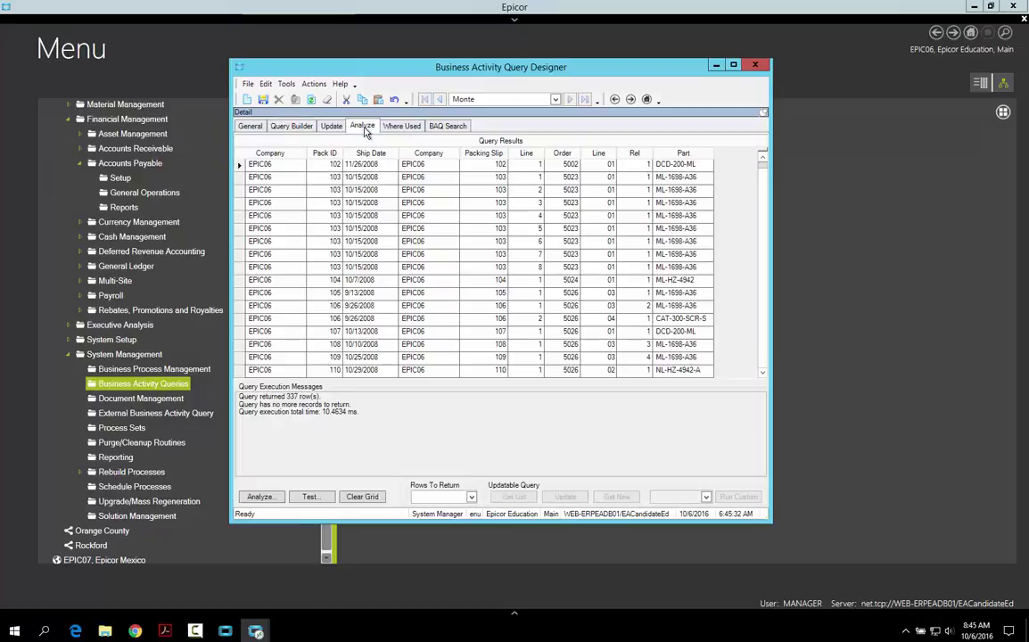
click(313, 497)
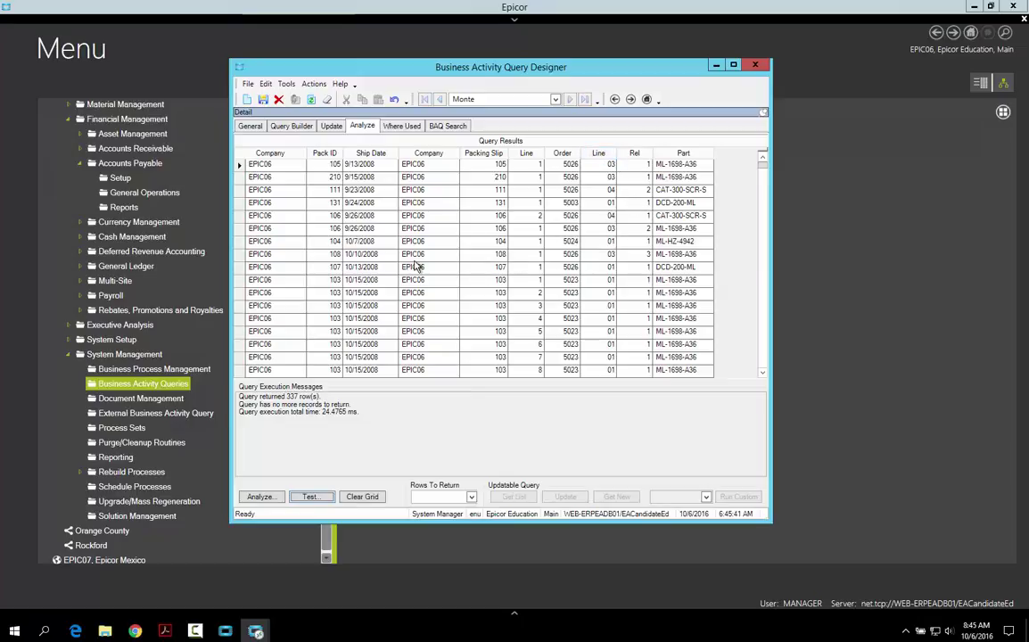
click(252, 127)
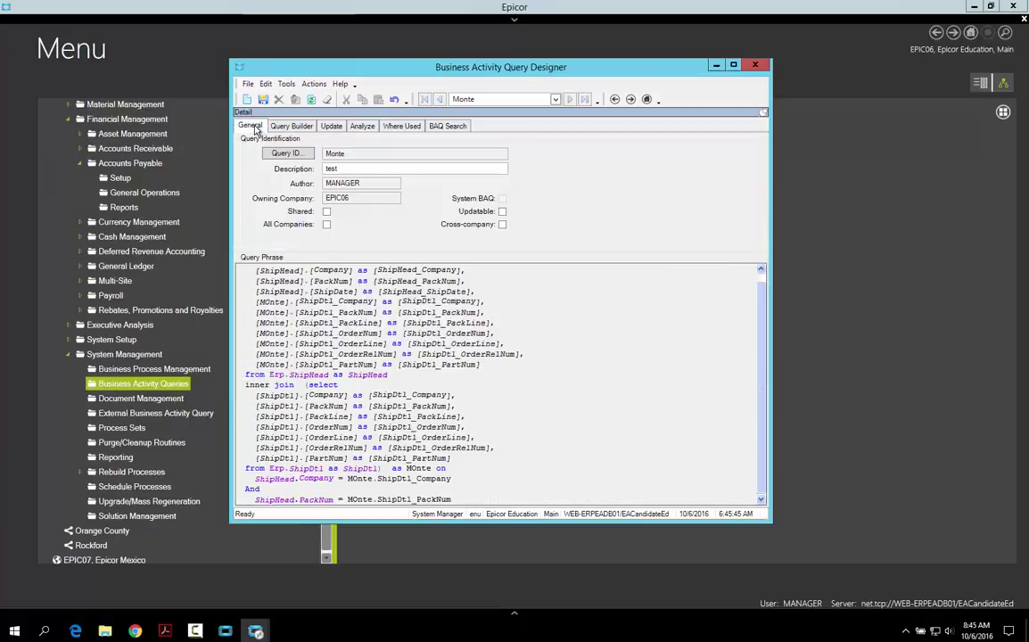
click(284, 126)
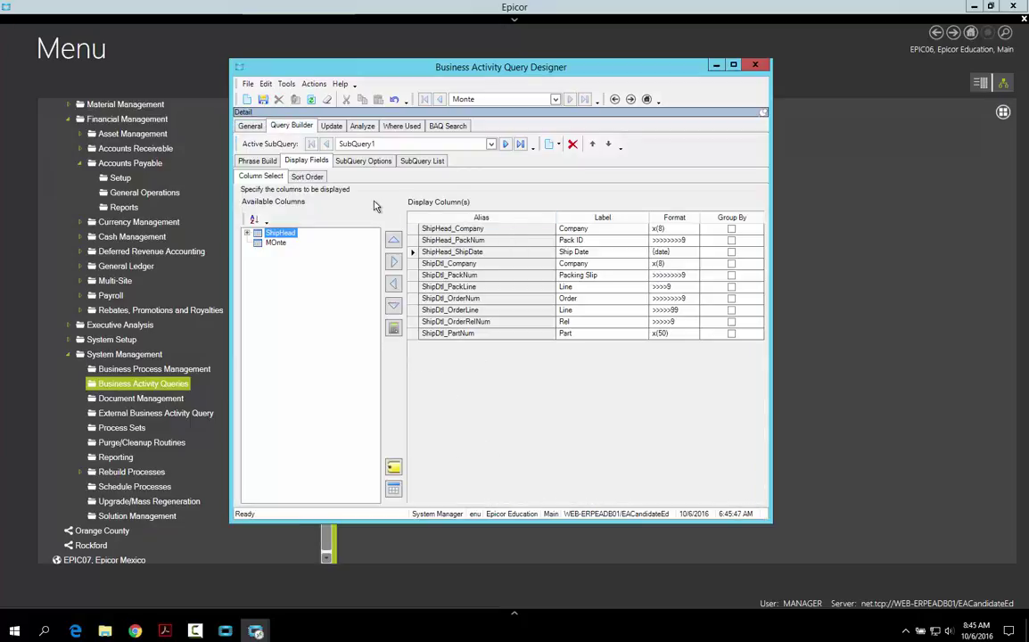
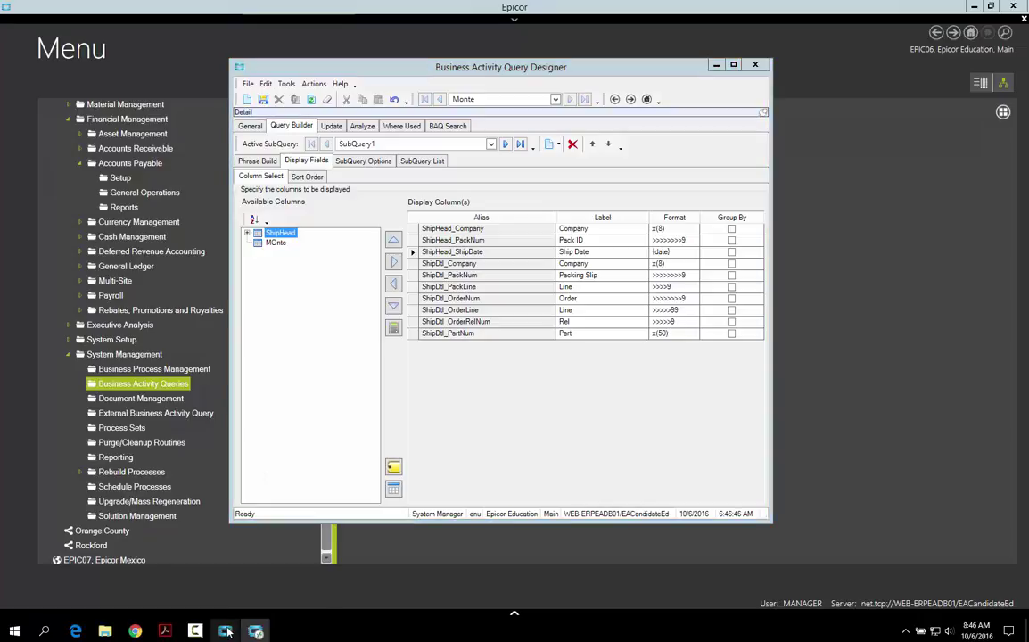
Bring up the TestDS datasource window, minimize the Business Activity Query Designer, and place the restored Epicor menu window beside it.
mouse_move(227, 630)
click(267, 593)
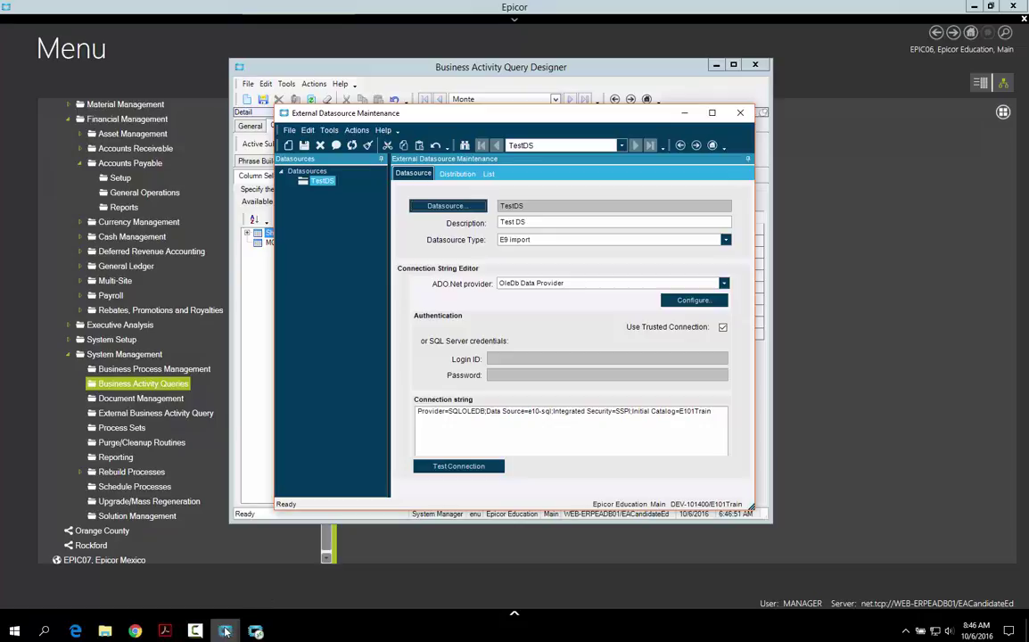
mouse_move(226, 631)
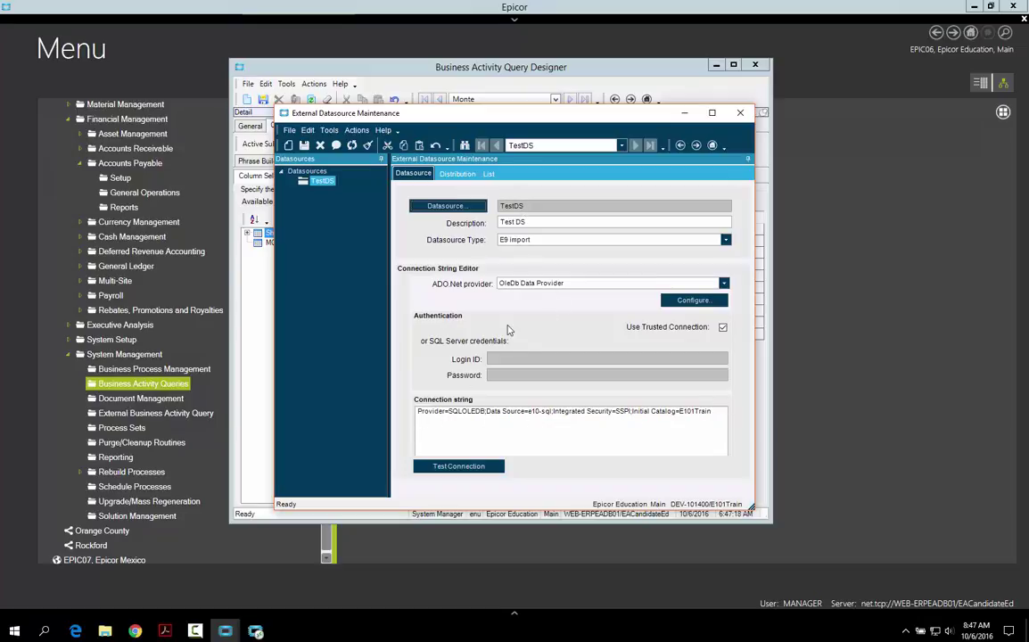
click(715, 64)
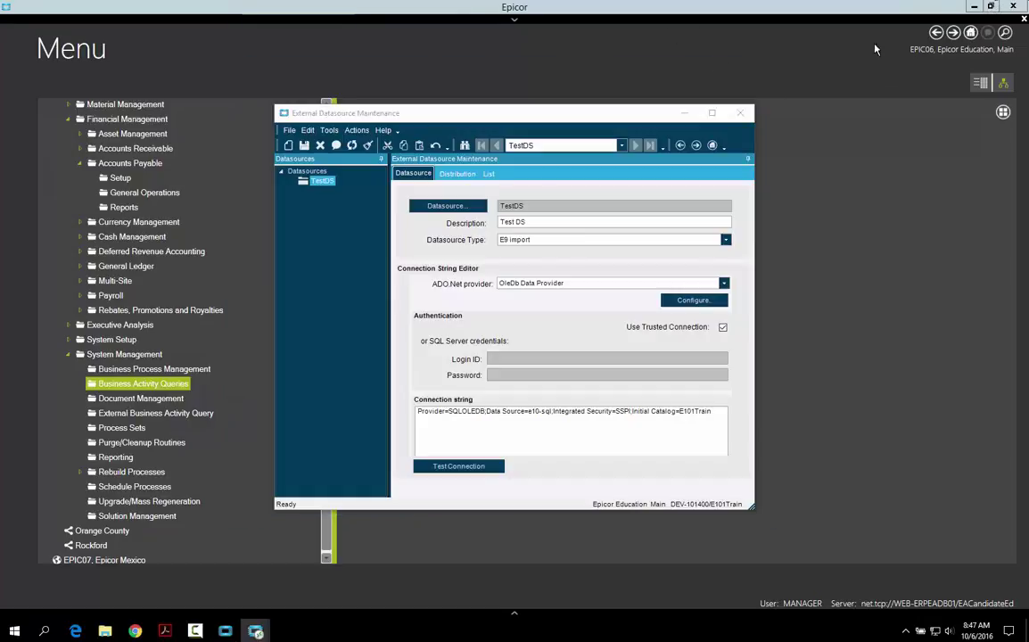
drag(530, 112, 775, 101)
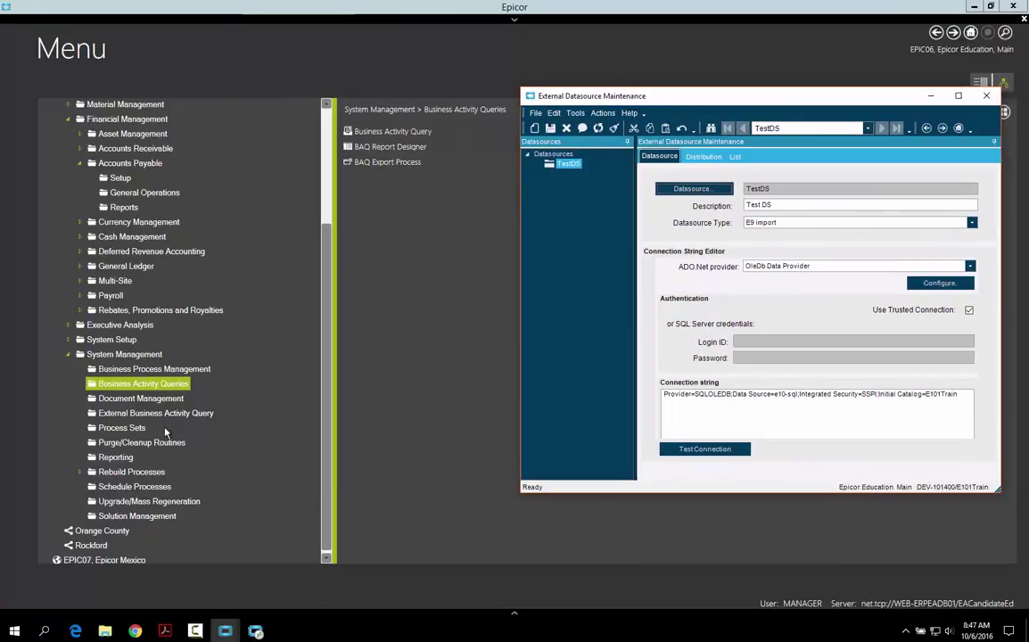
click(905, 7)
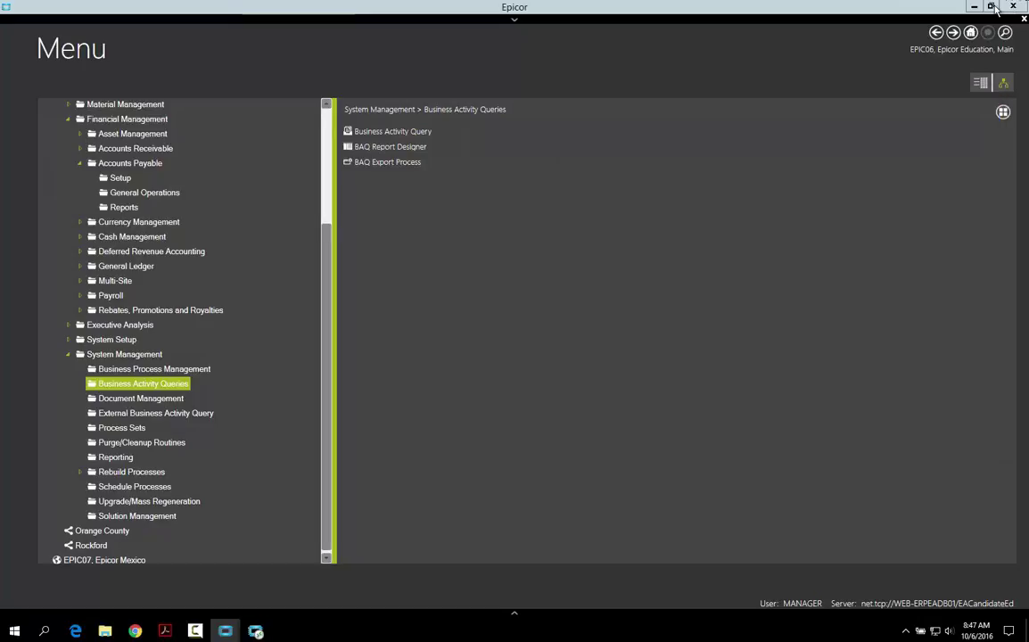
click(991, 6)
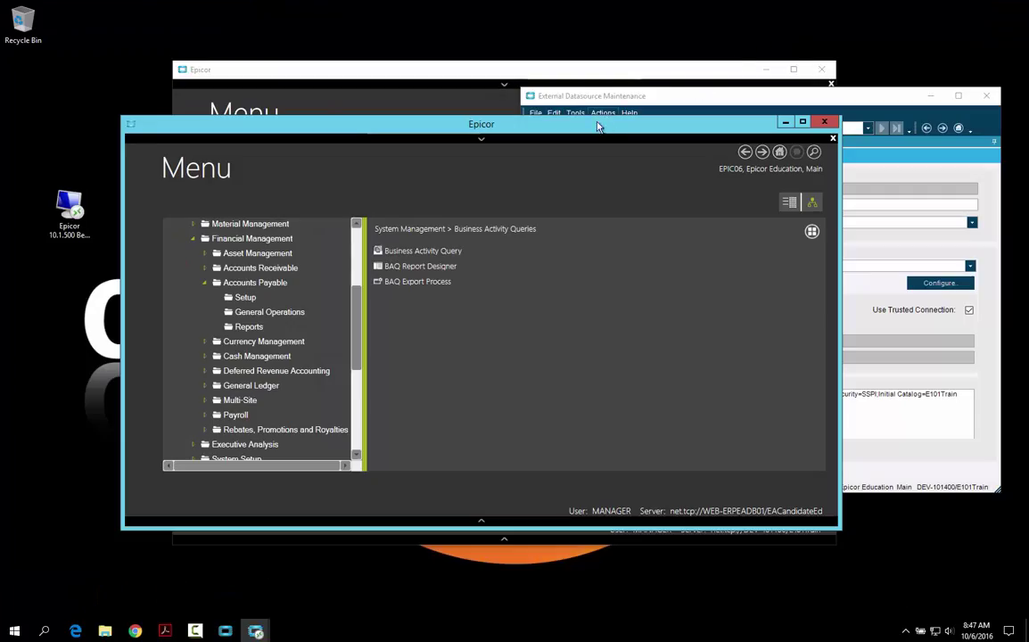
drag(598, 126, 0, 116)
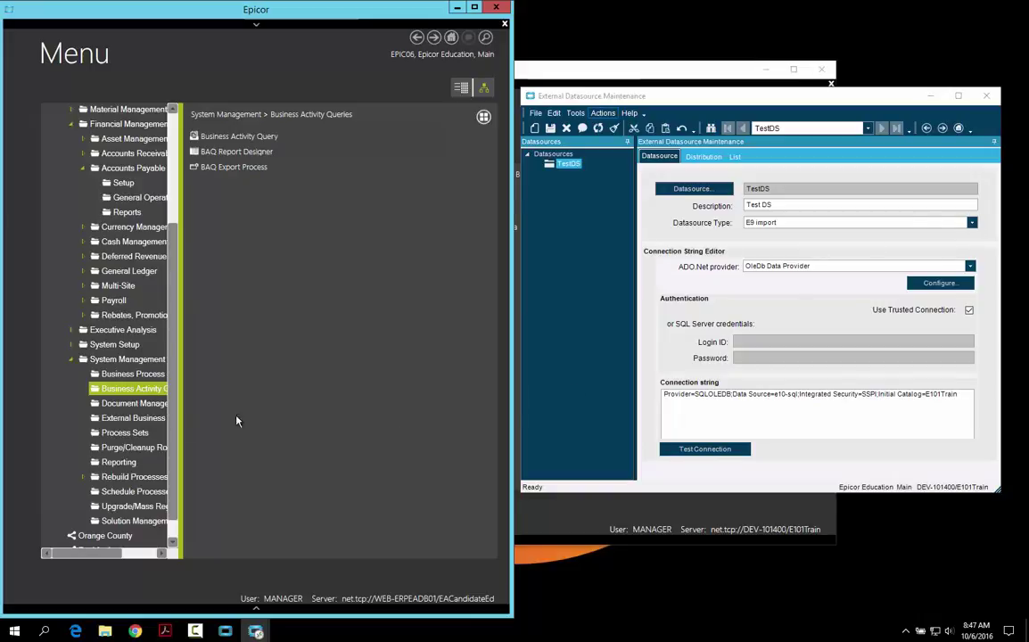
Open External Datasources from the External Business Activity Query folder and set its window side by side with the TestDS window.
click(134, 420)
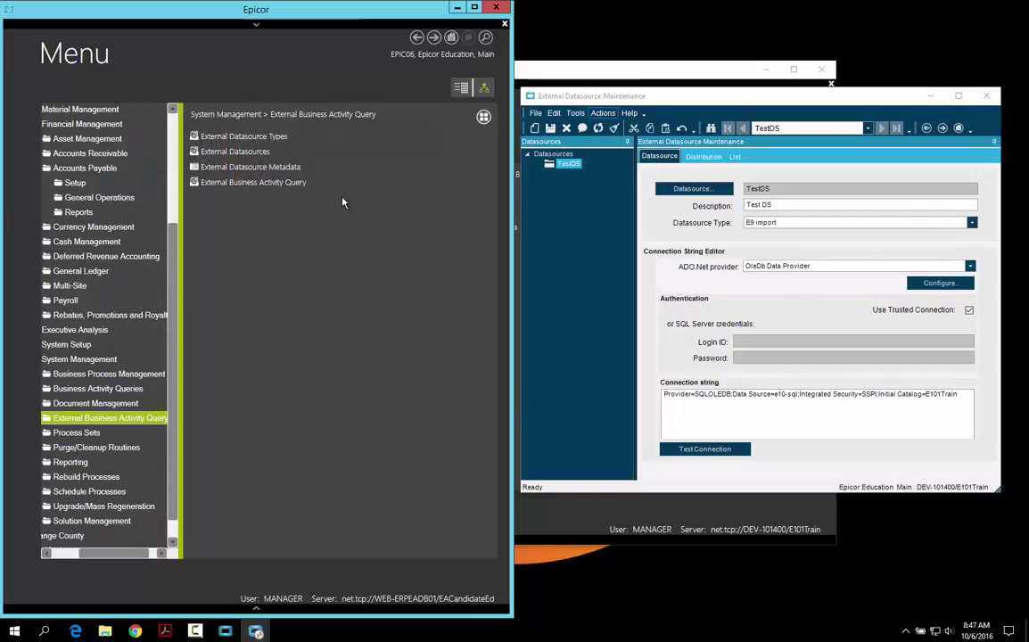
click(257, 154)
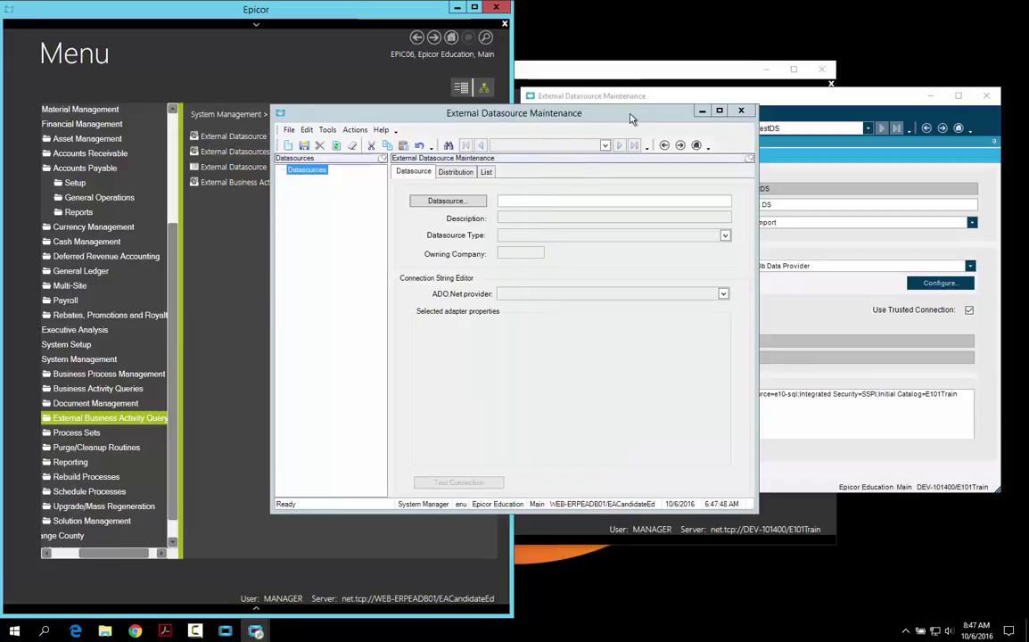
drag(589, 118, 345, 79)
click(587, 97)
drag(587, 97, 591, 77)
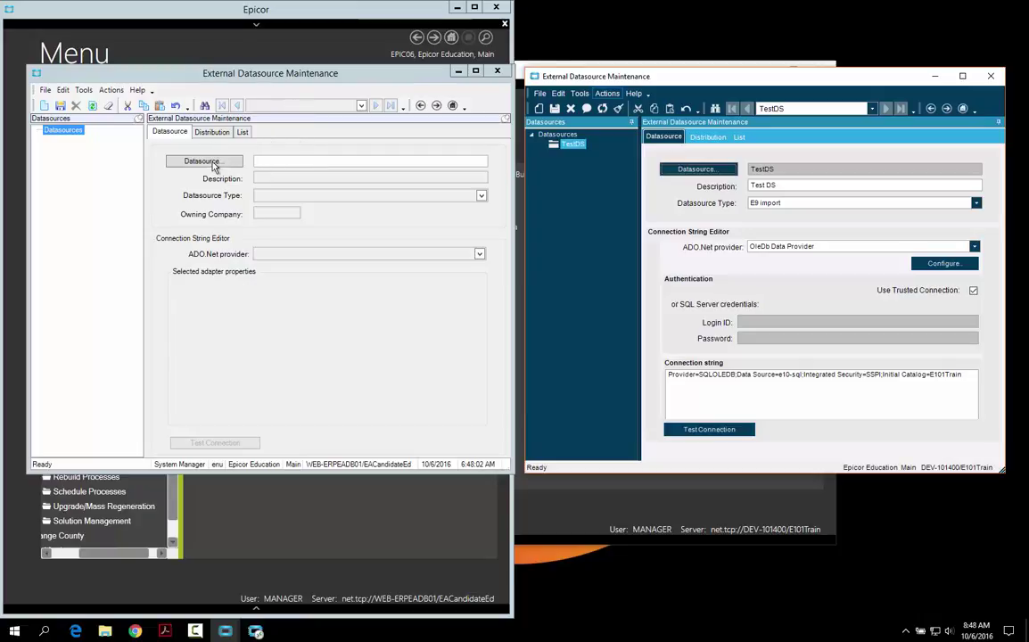
Create a new external datasource with the ID tessD and the description test.
click(45, 105)
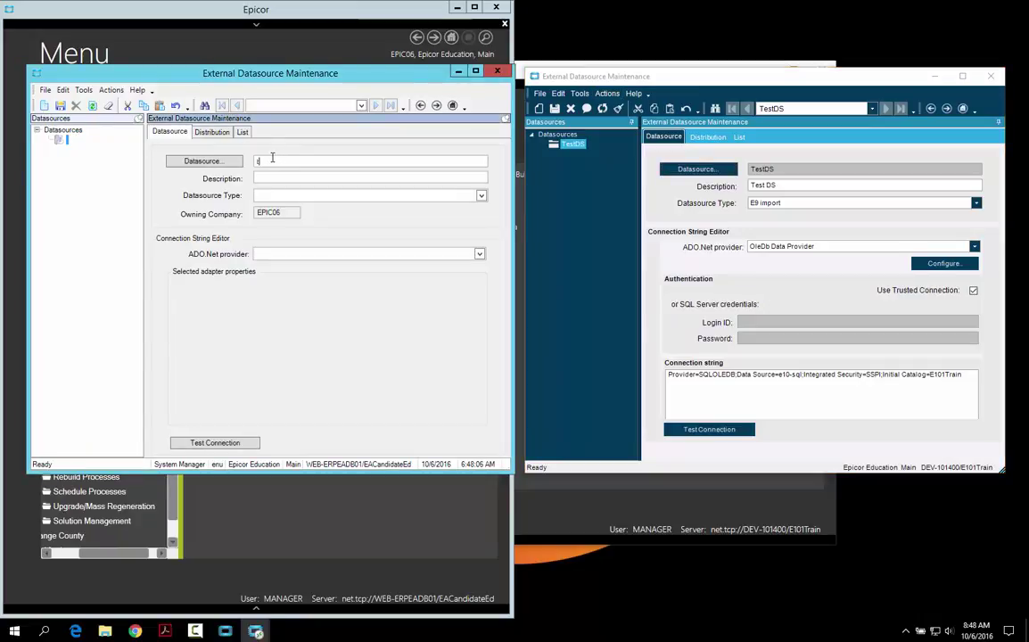
text(test)
text(DS)
key(Tab)
text(test)
key(Tab)
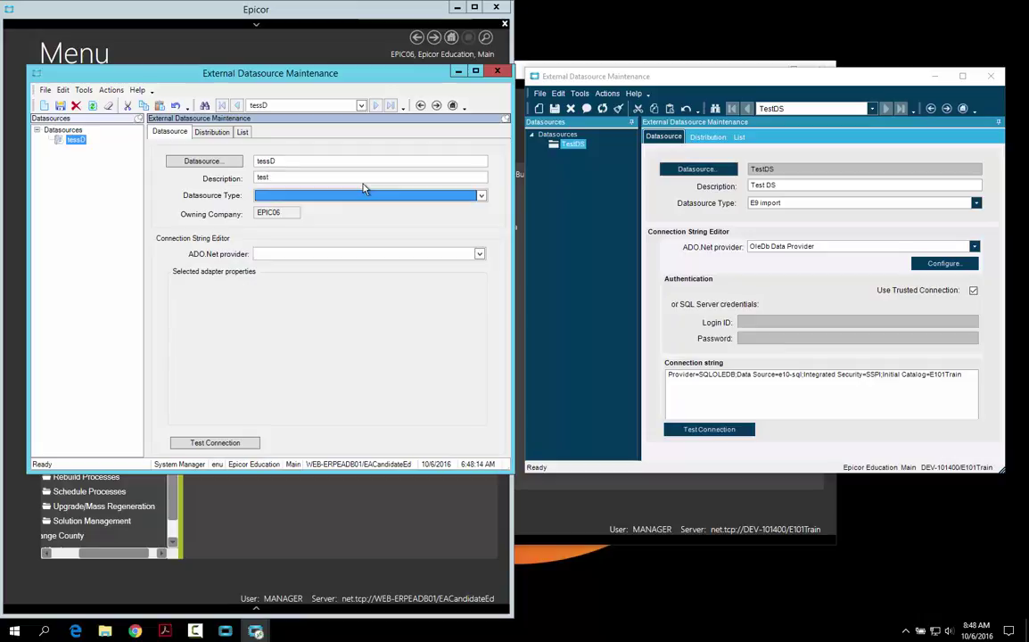
Set the datasource type to E9 import and the ADO.Net provider to OleDb Data Provider.
click(481, 196)
click(269, 208)
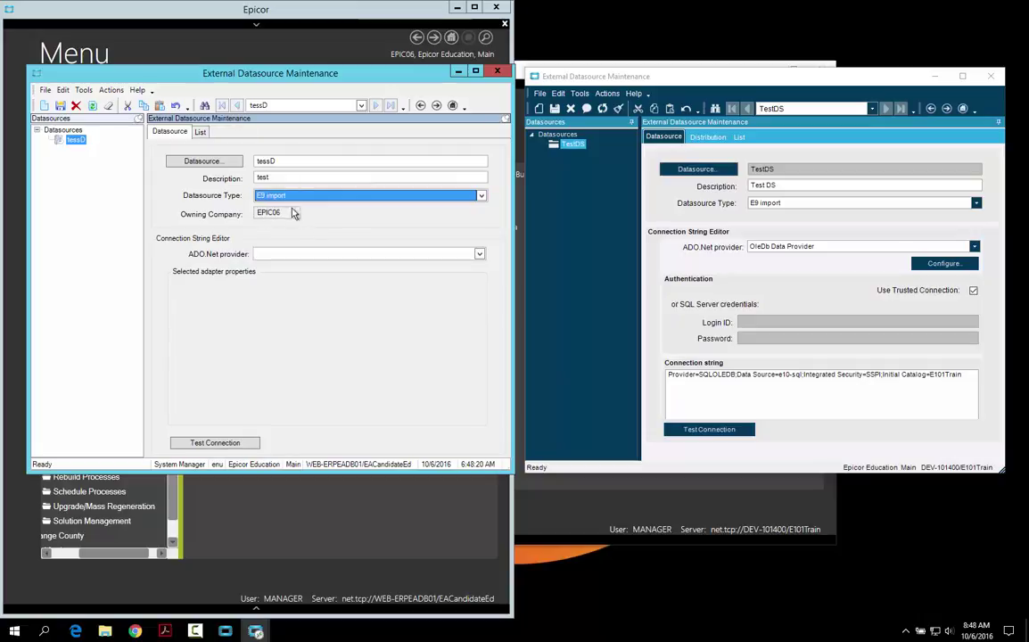
click(480, 255)
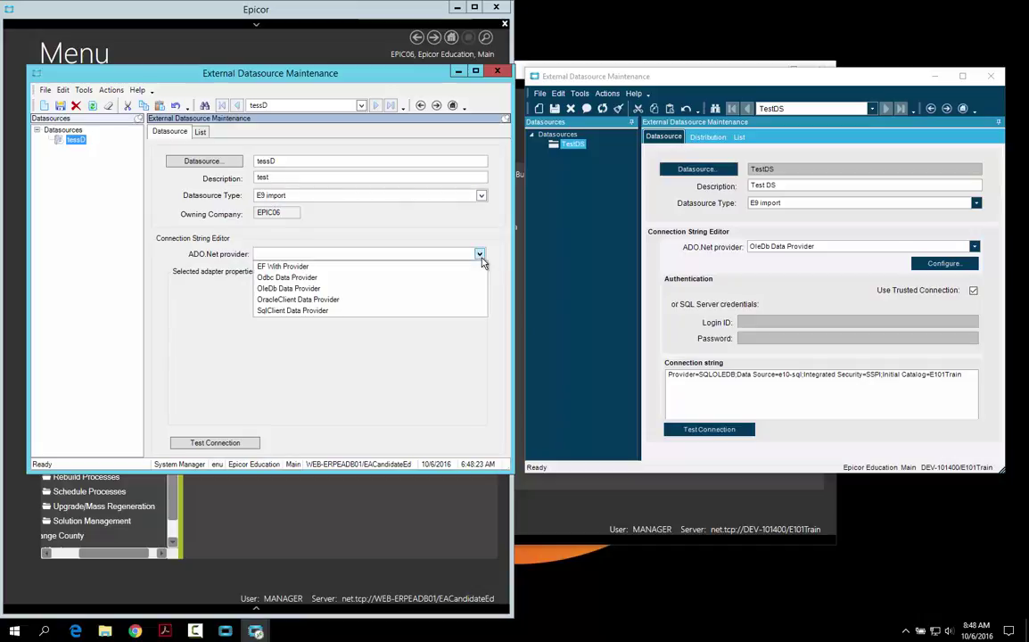
click(296, 289)
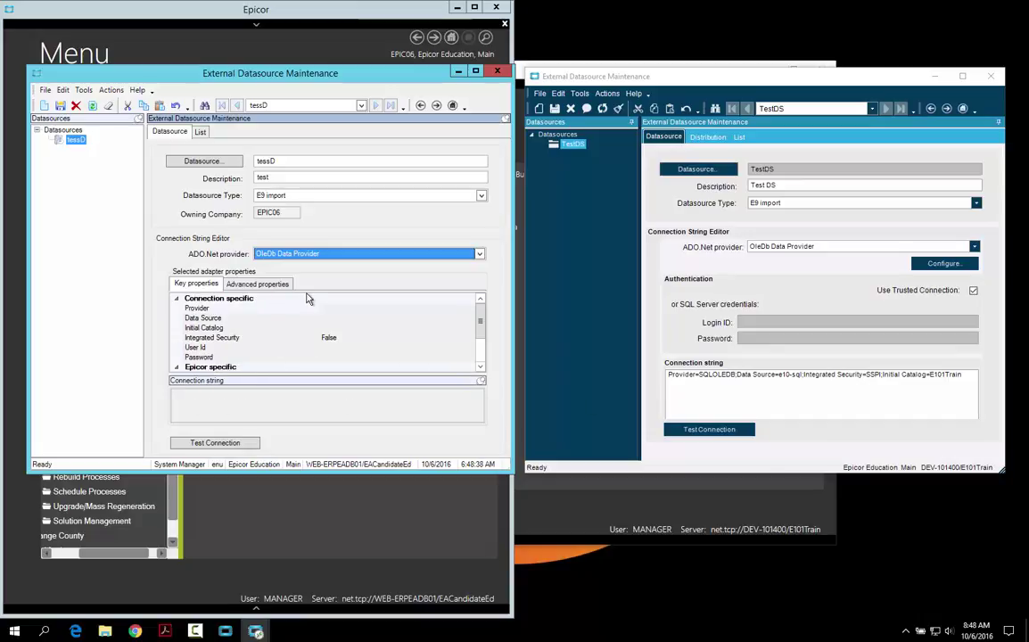
Set the connection's Provider to sqloledb and its Data Source to e10-sql.
click(363, 308)
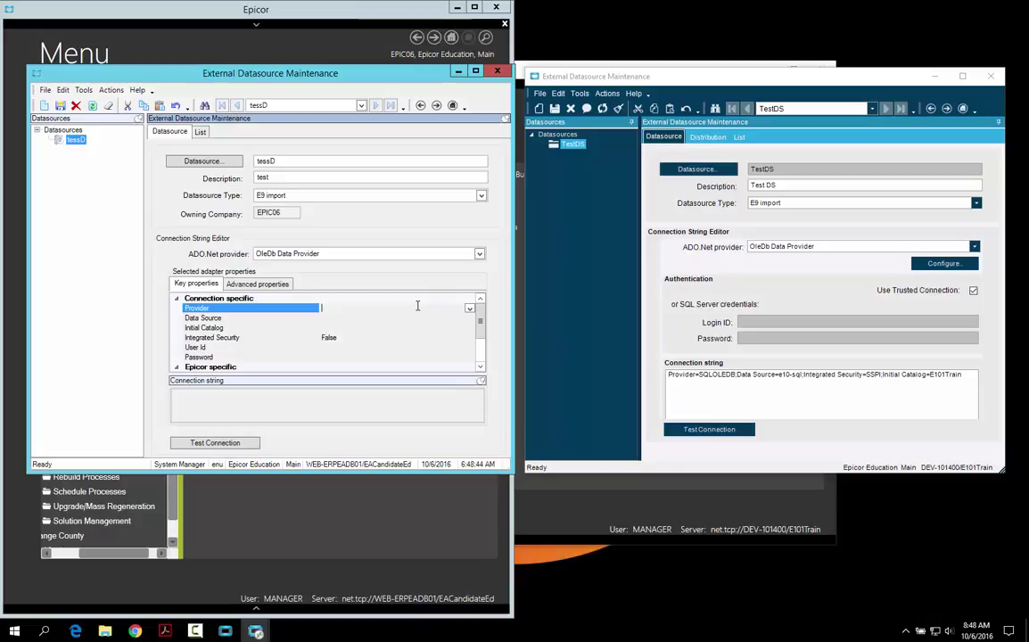
text(sqloledb)
click(369, 317)
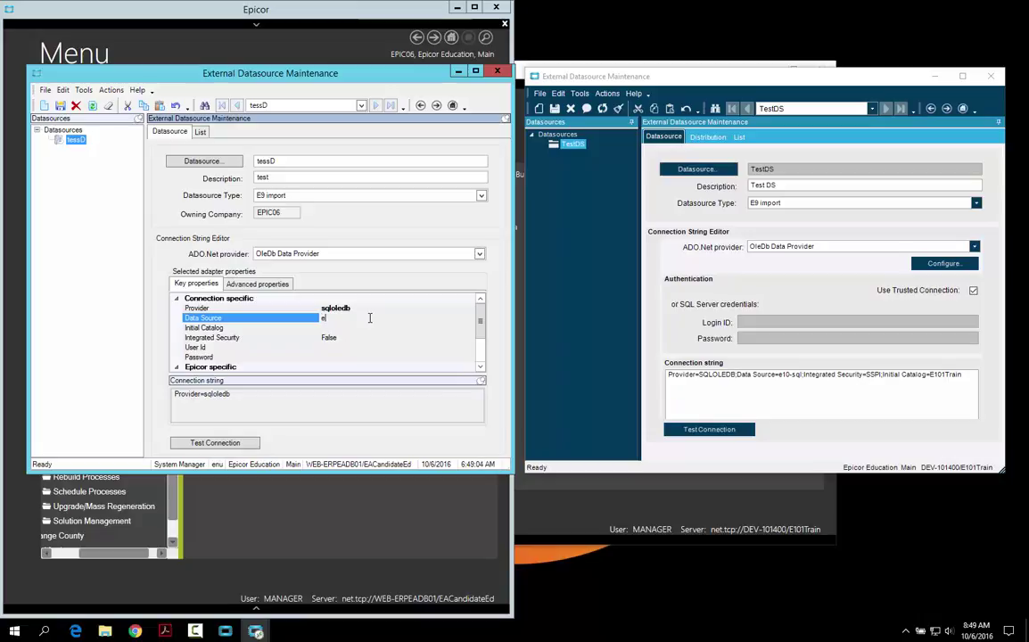
text(10-sql)
key(Tab)
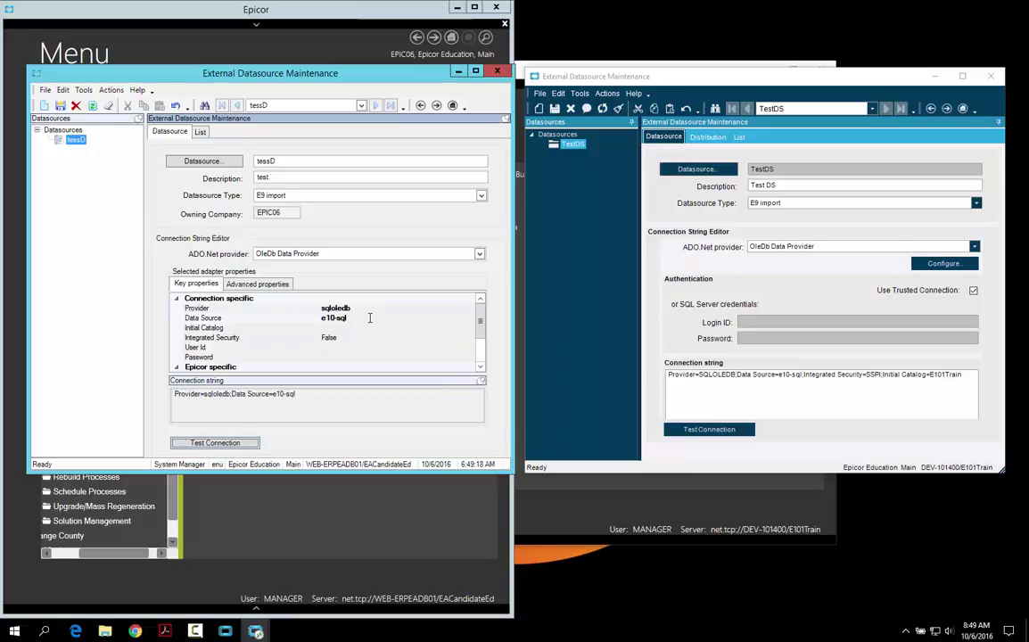
Set the Initial Catalog to E101train and Integrated Security to True.
click(357, 326)
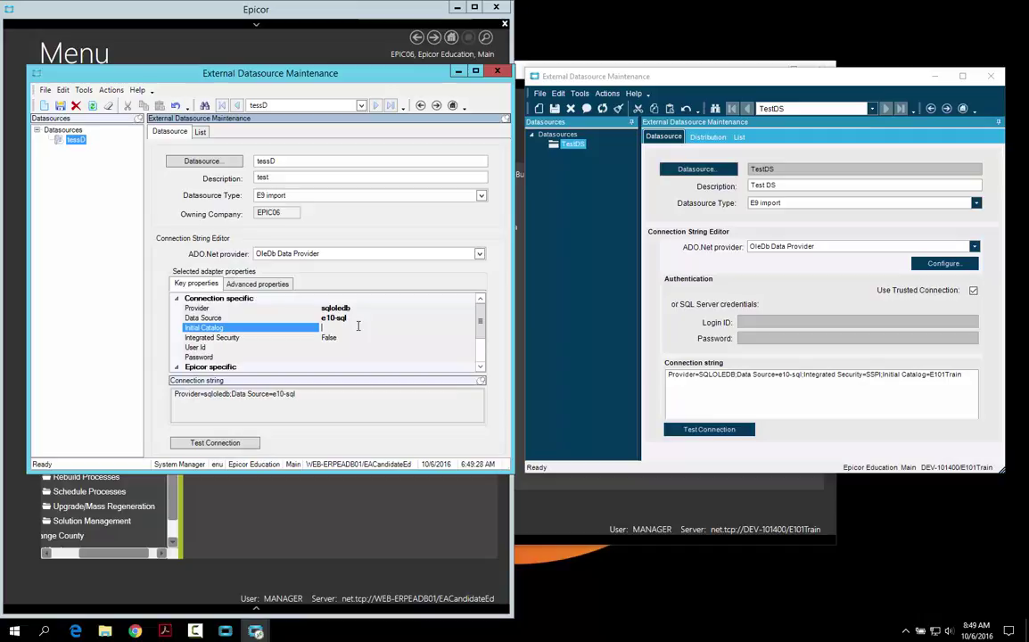
text(01train)
key(Tab)
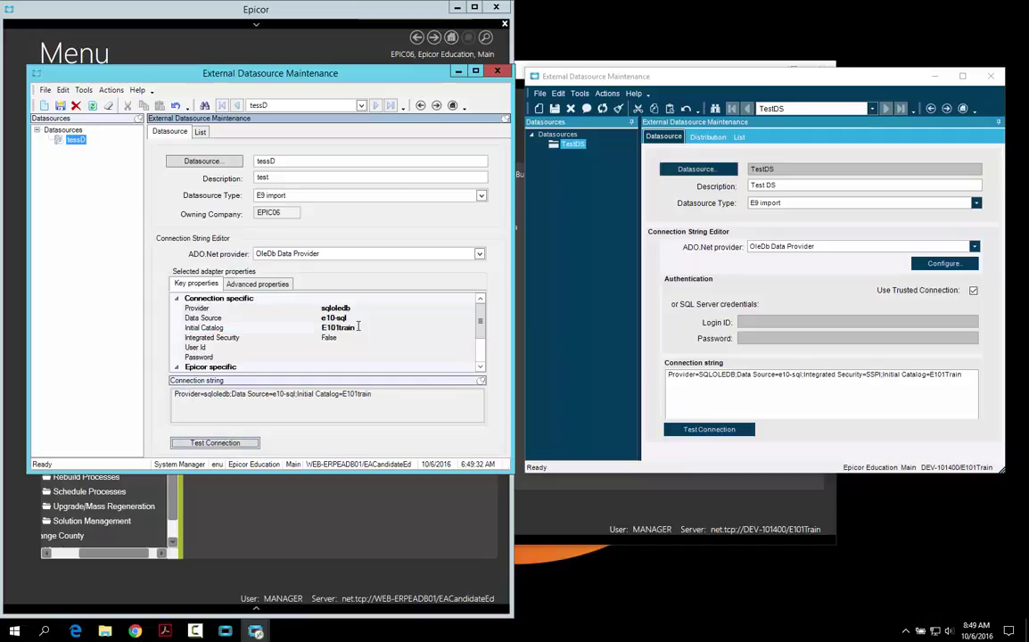
double_click(347, 337)
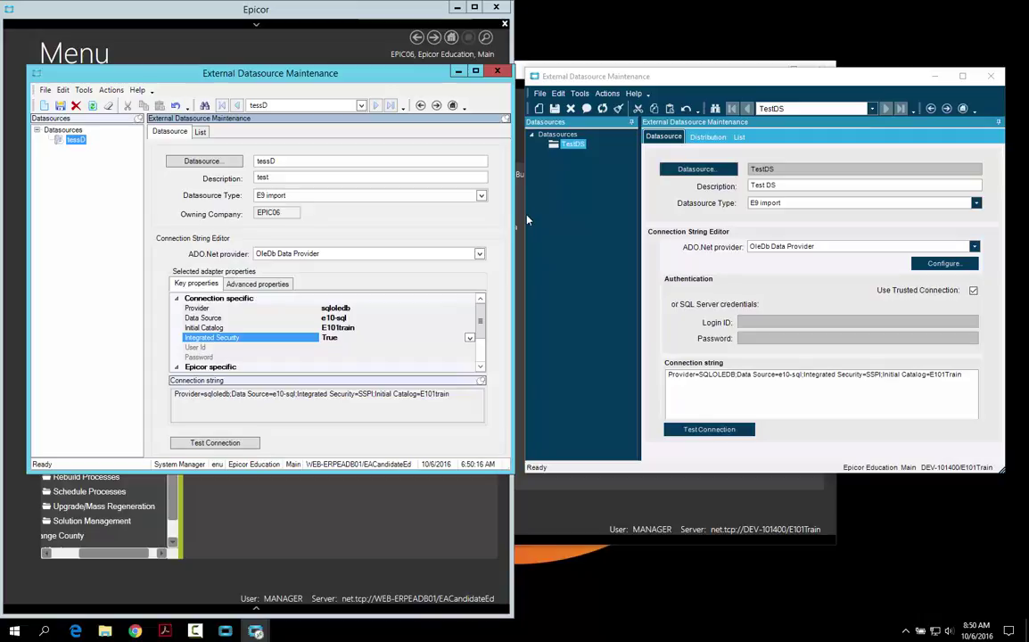
Close the TestDS window, discard the unsaved tessD datasource, and close its External Datasource Maintenance window.
click(991, 77)
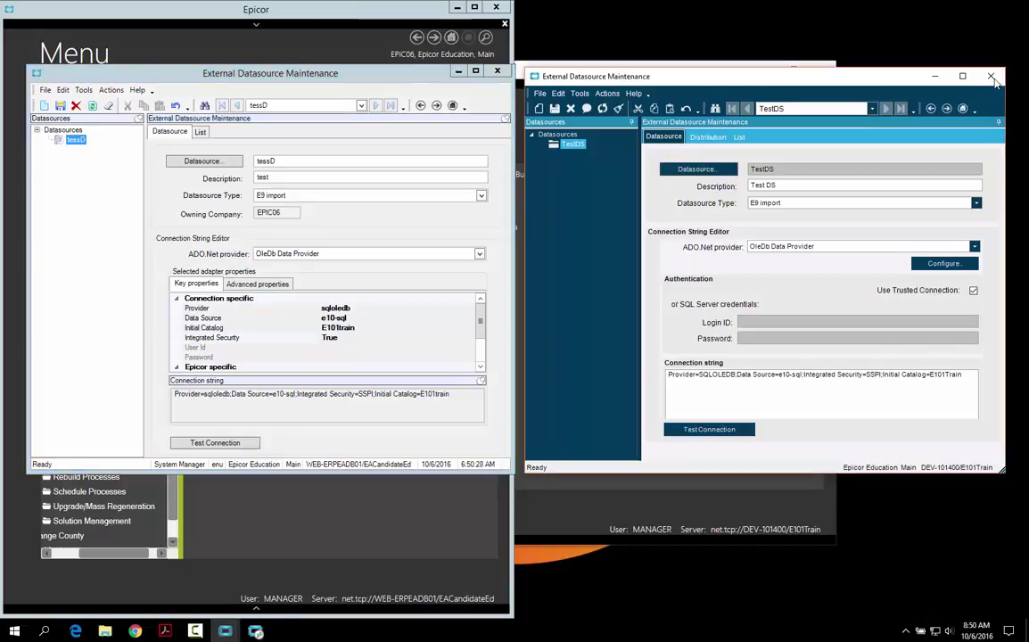
click(498, 71)
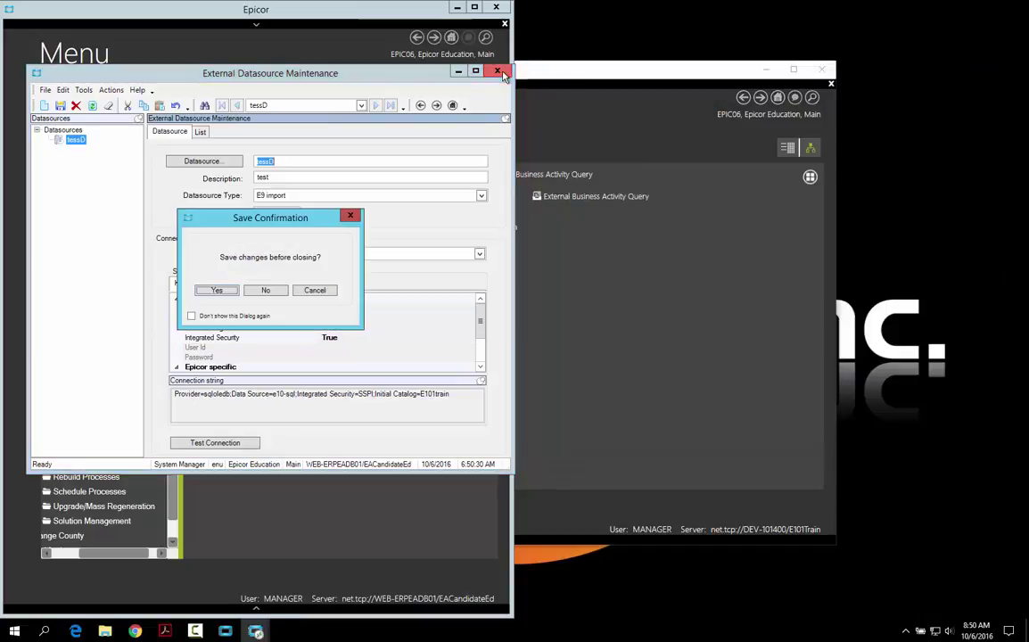
click(312, 291)
click(294, 178)
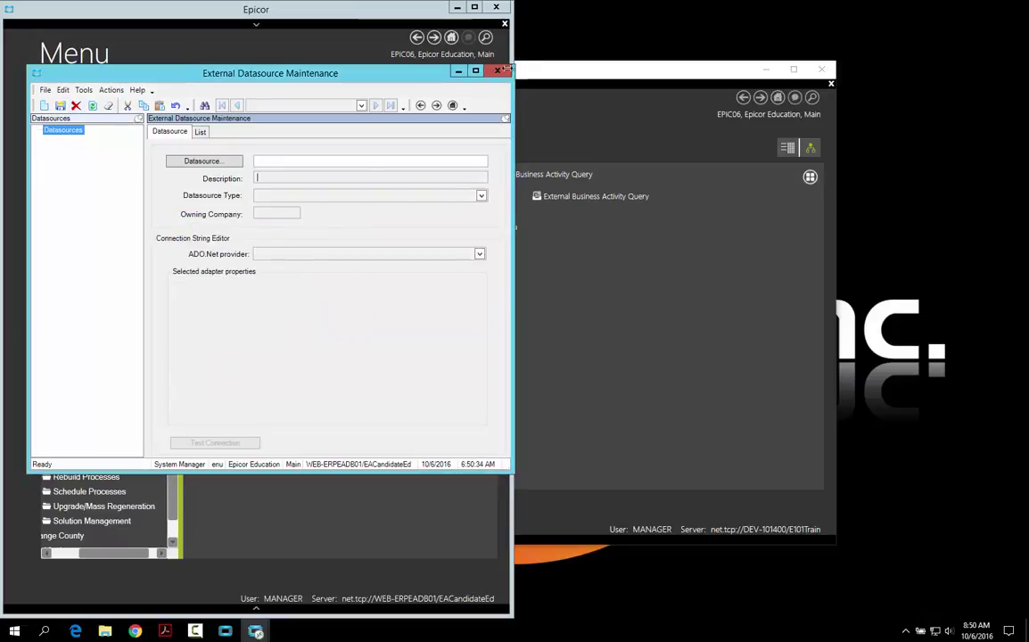
key(alt+F4)
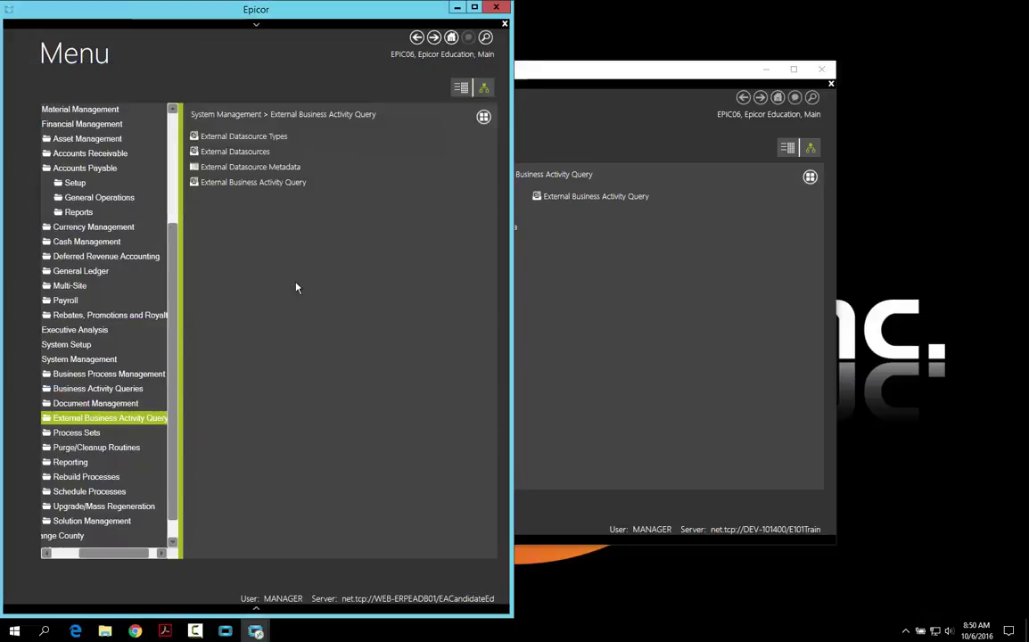
Open the External Business Activity Query designer and move its window over the Epicor menu.
click(232, 185)
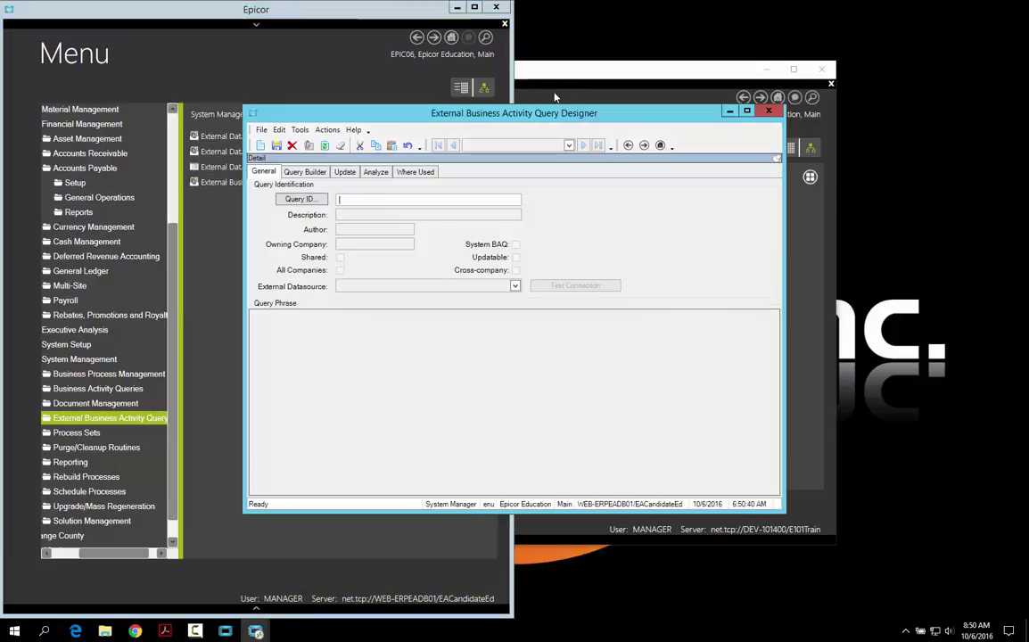
double_click(357, 107)
double_click(891, 9)
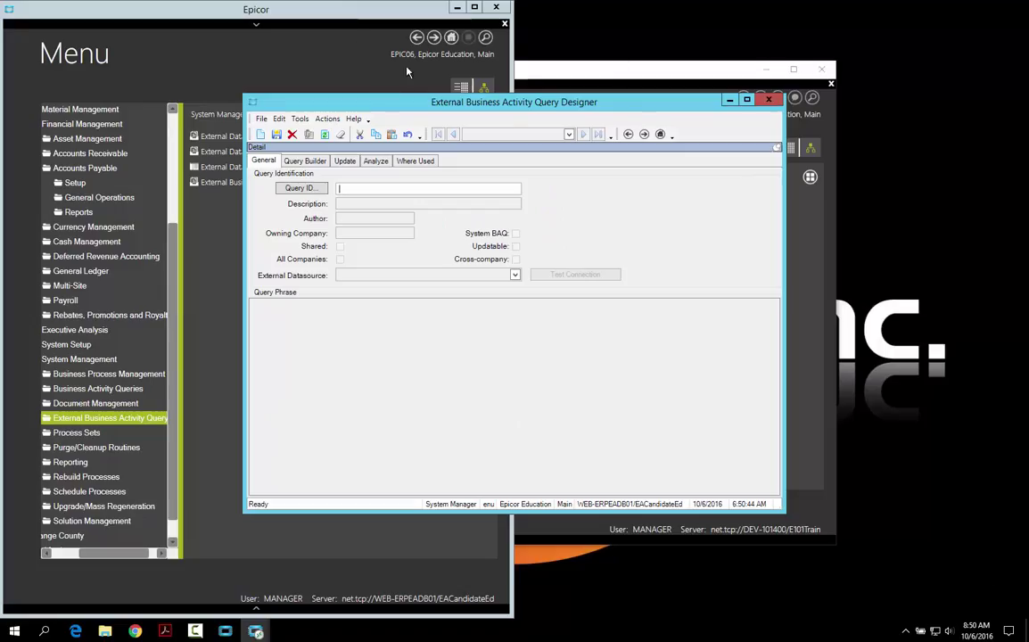
drag(504, 106, 269, 99)
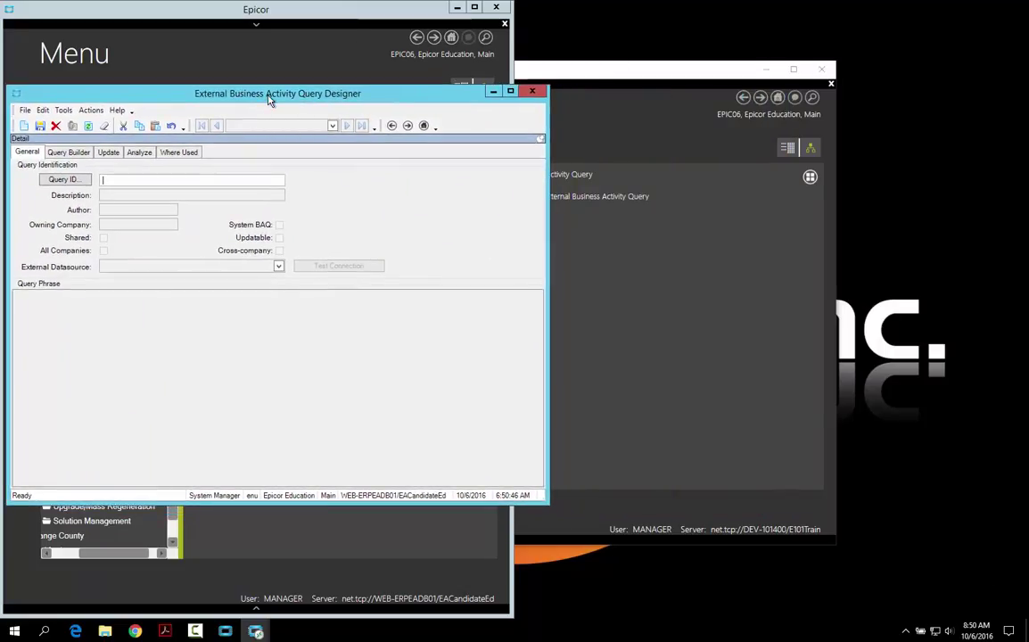
Search for existing shared external queries by any user, and cancel out of the search form.
click(67, 180)
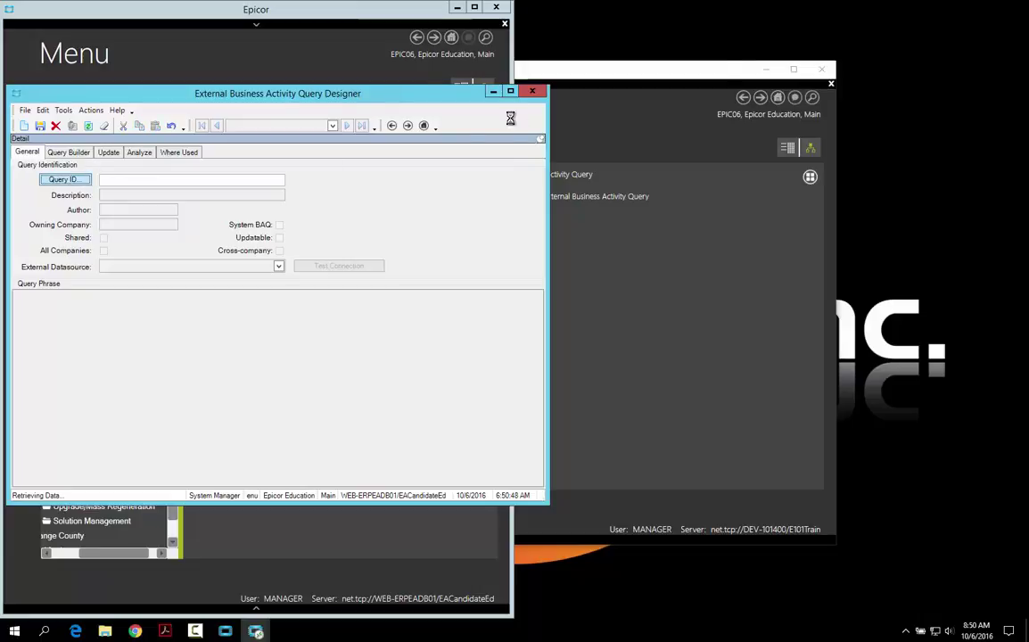
click(680, 128)
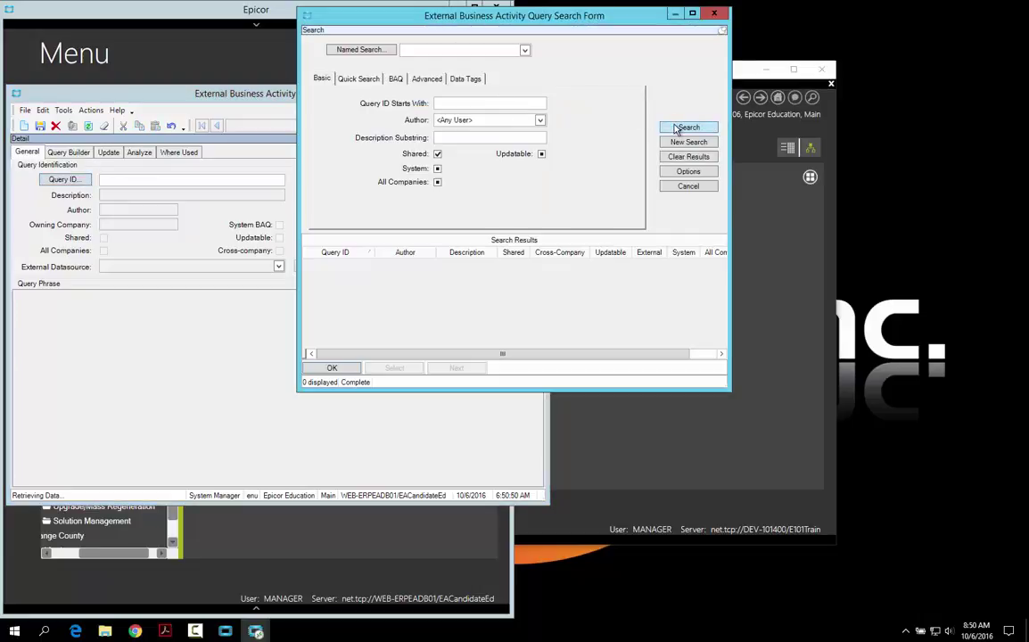
click(686, 186)
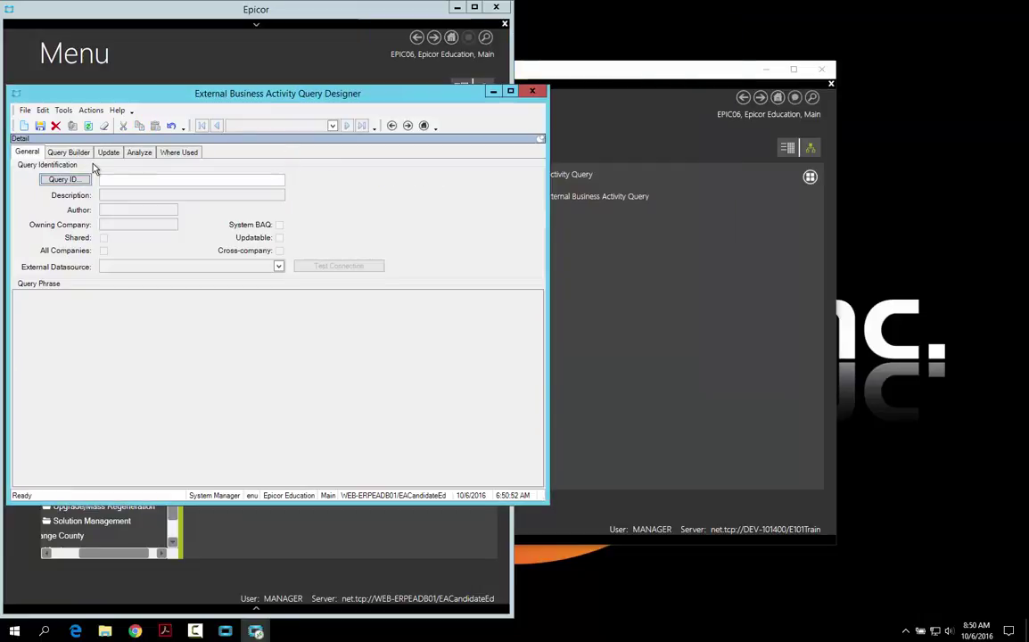
Create a new external query with the ID Monte and description test, and enable All Companies for it.
click(27, 127)
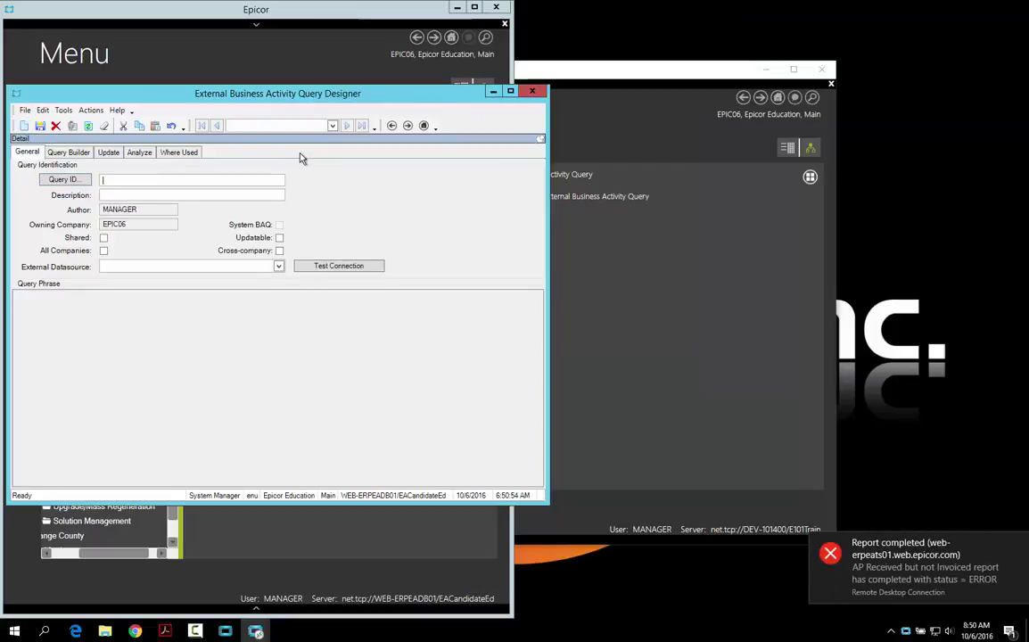
text(Monte)
key(Tab)
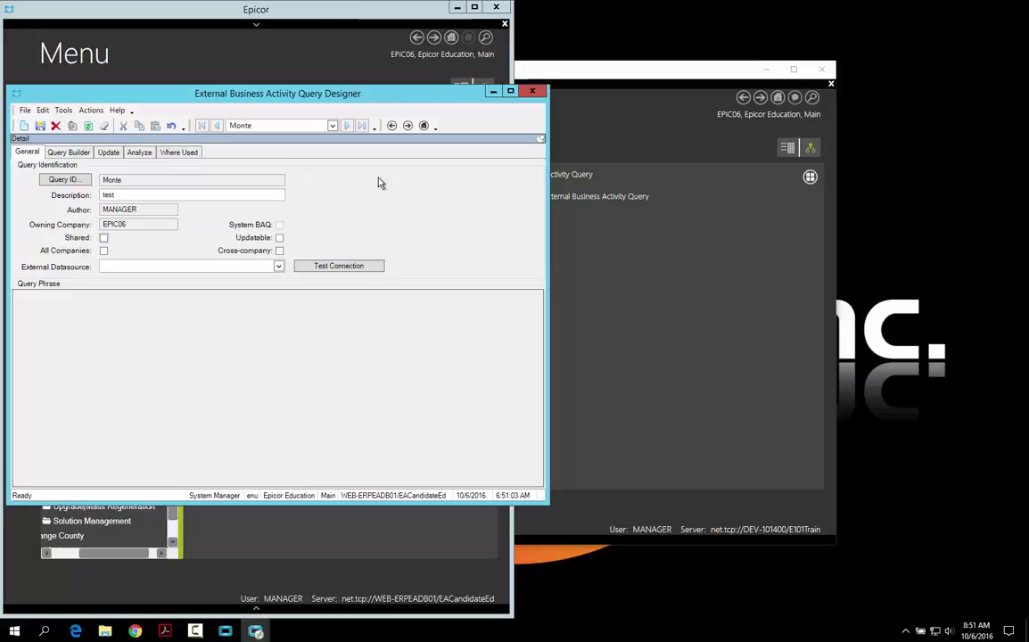
click(104, 251)
drag(147, 224, 71, 229)
In the other Epicor session, open External Business Activity Query and create a shared query Montfe with the description test.
click(655, 263)
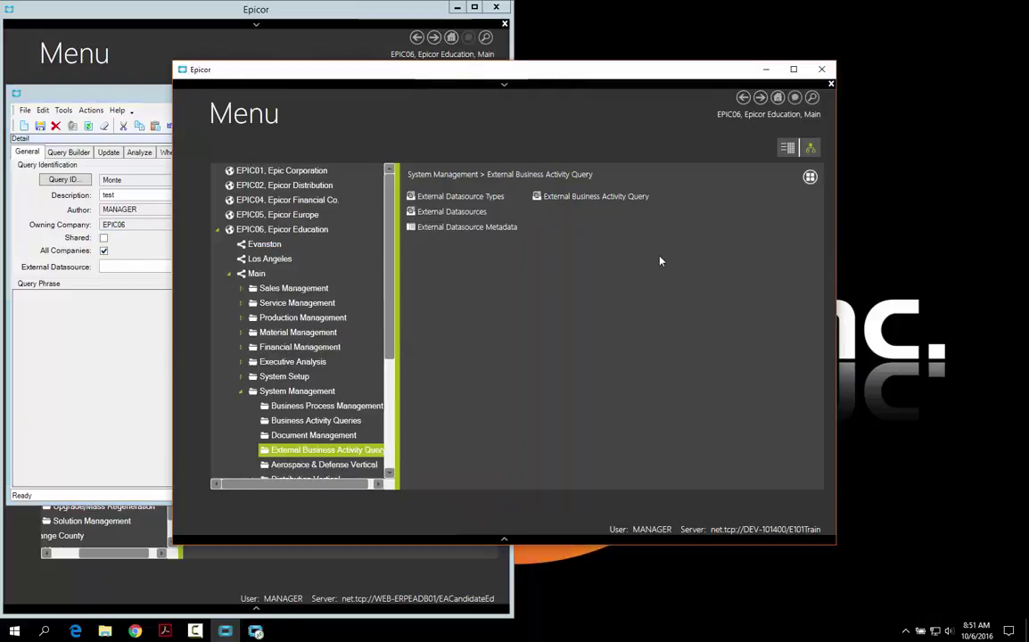
click(585, 196)
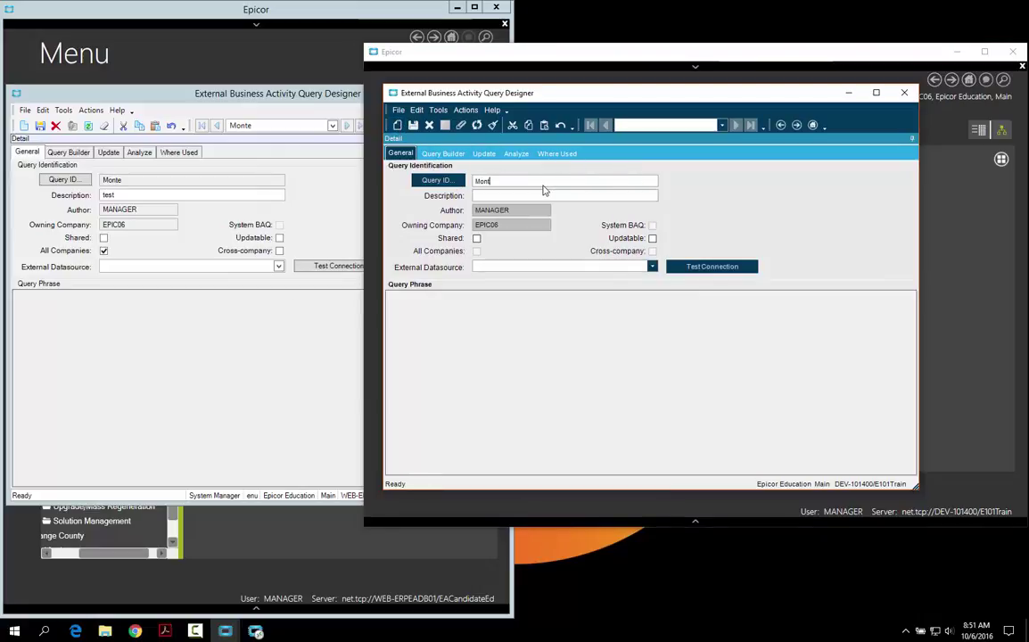
key(BackSpace)
key(BackSpace)
key(BackSpace)
key(BackSpace)
key(Tab)
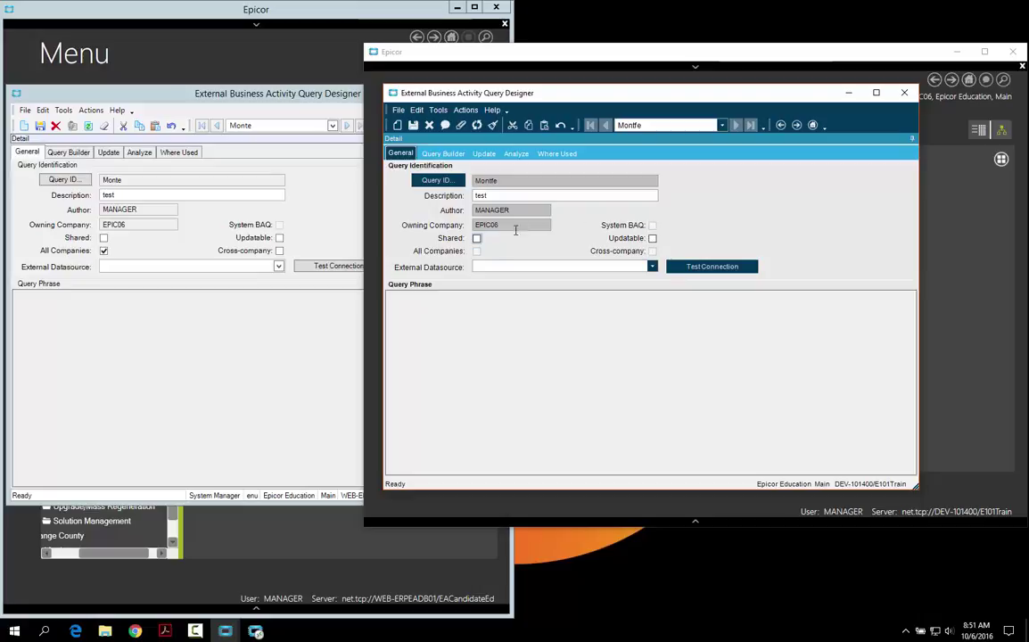
click(476, 238)
Cancel closing the designer, delete the Montfe query, and return to the Monte query in the first session's designer.
click(906, 94)
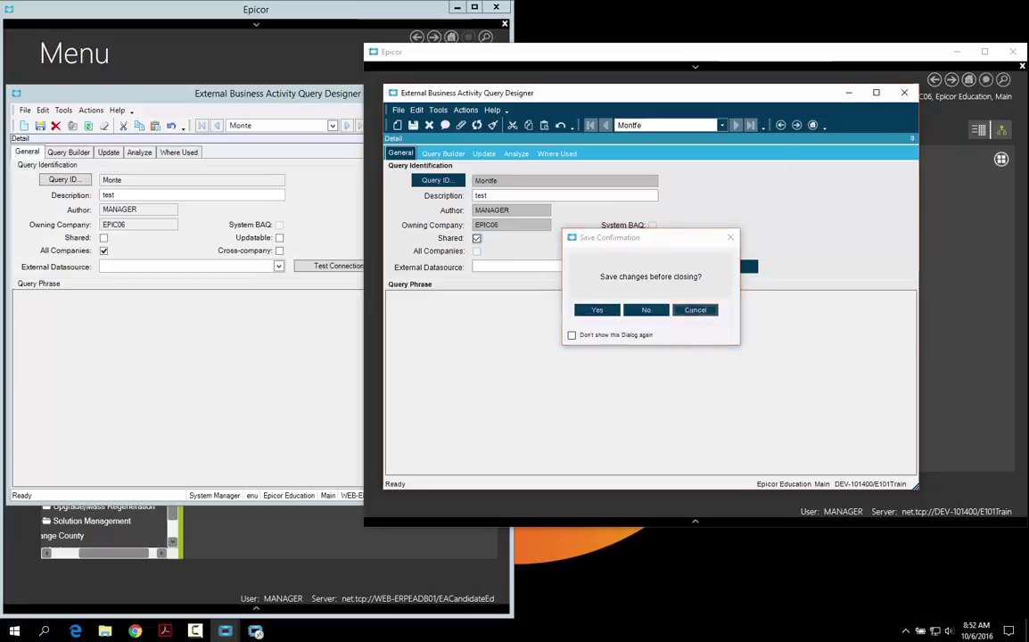
click(695, 310)
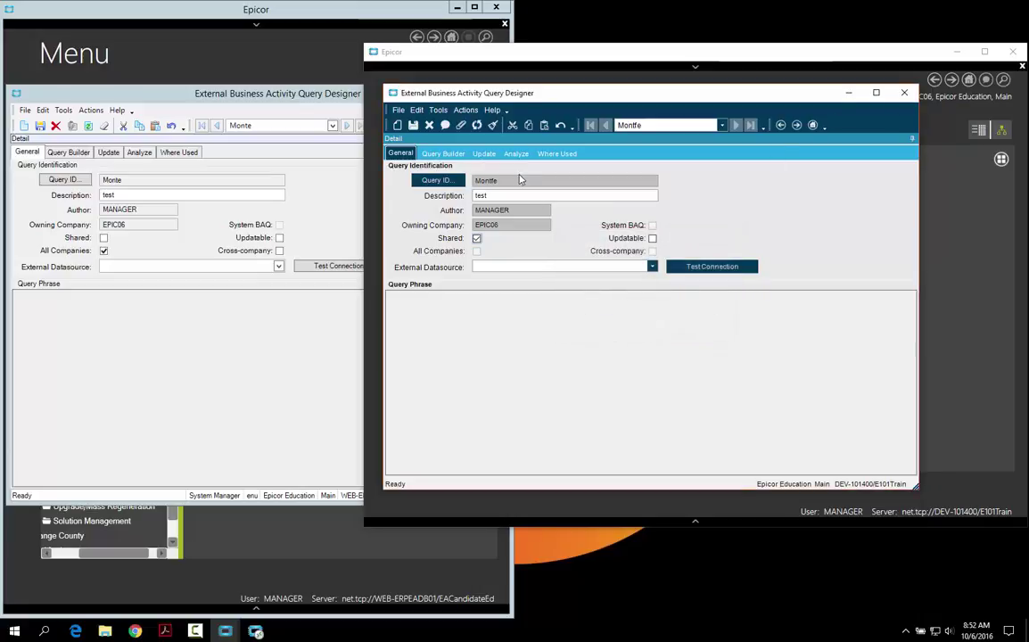
click(429, 125)
click(633, 309)
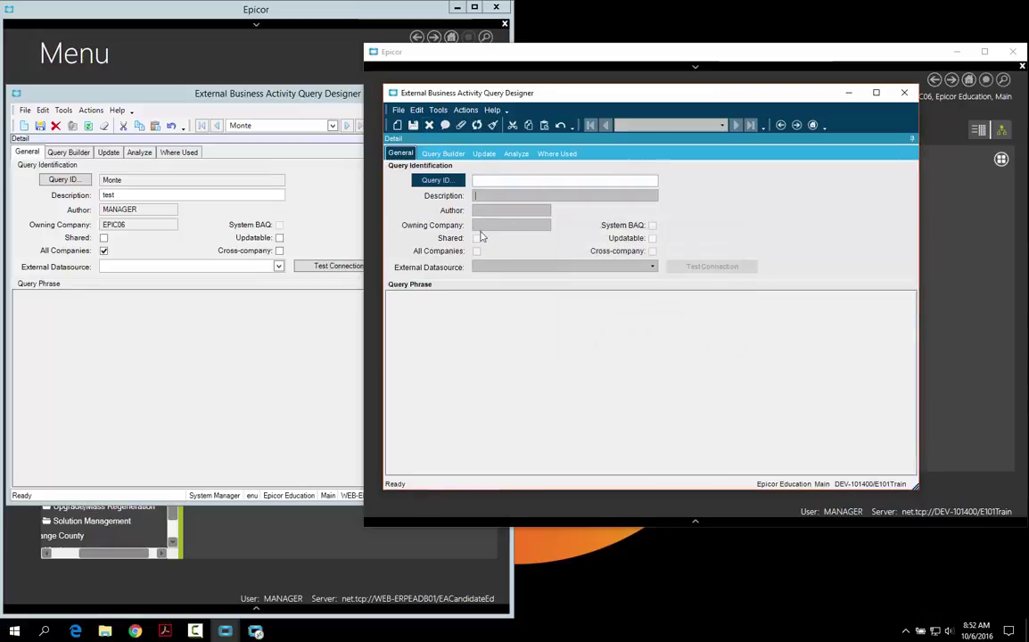
click(190, 94)
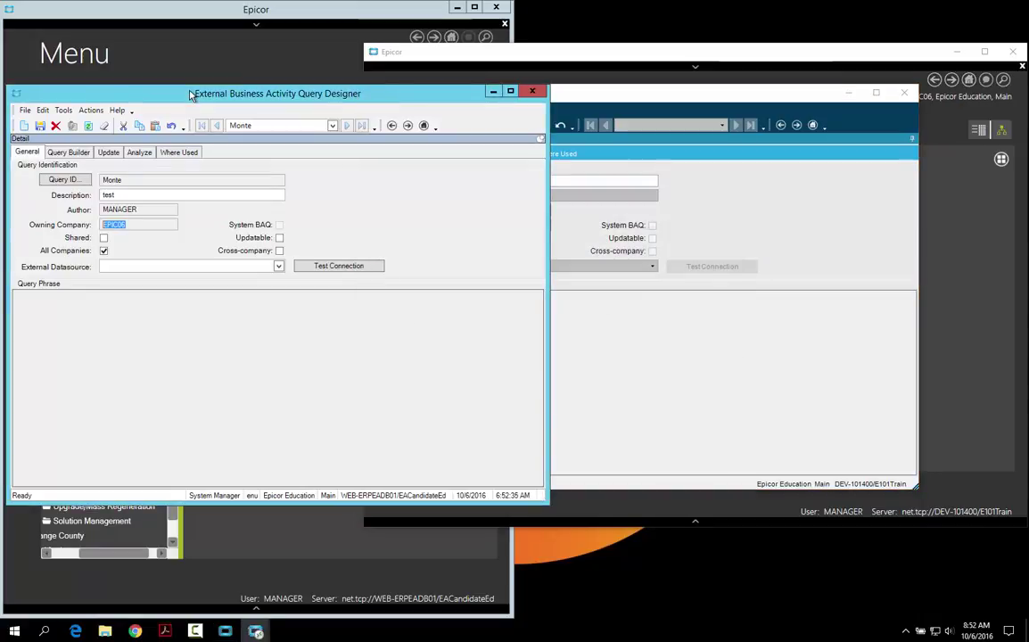